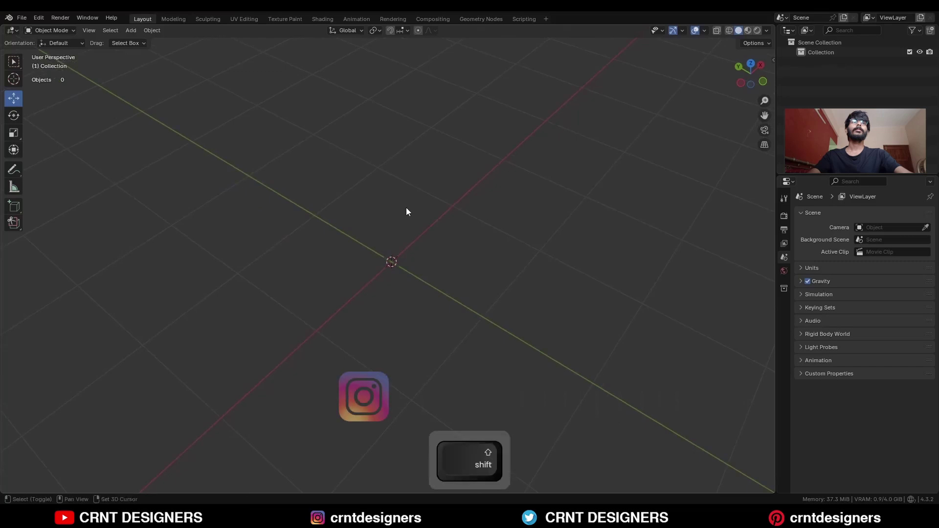
Add a mesh circle with 24 vertices and a 1 m radius at the world origin.
key(shift+a)
mouse_move(406, 207)
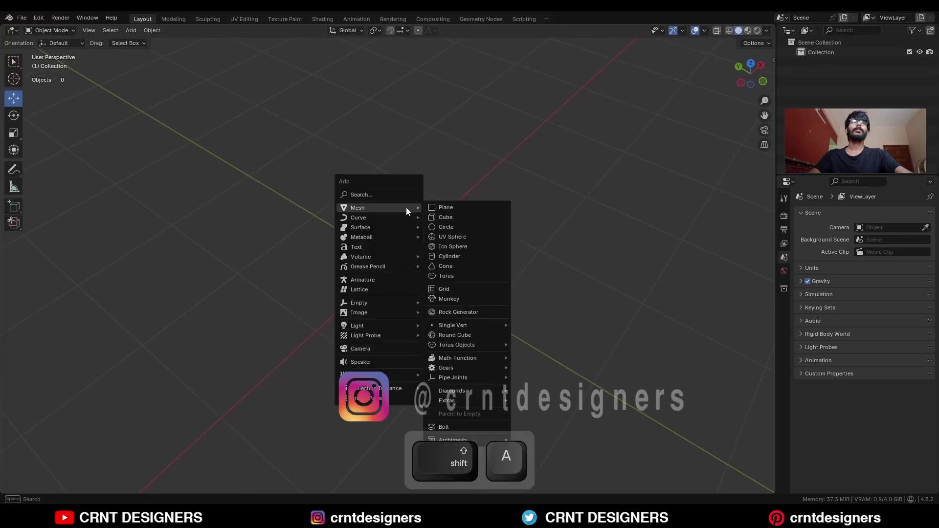
click(469, 227)
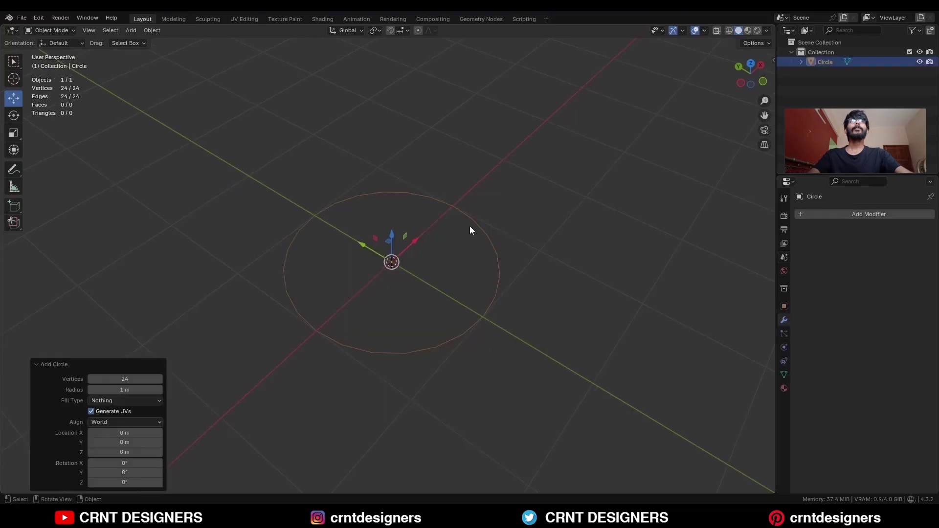
click(119, 380)
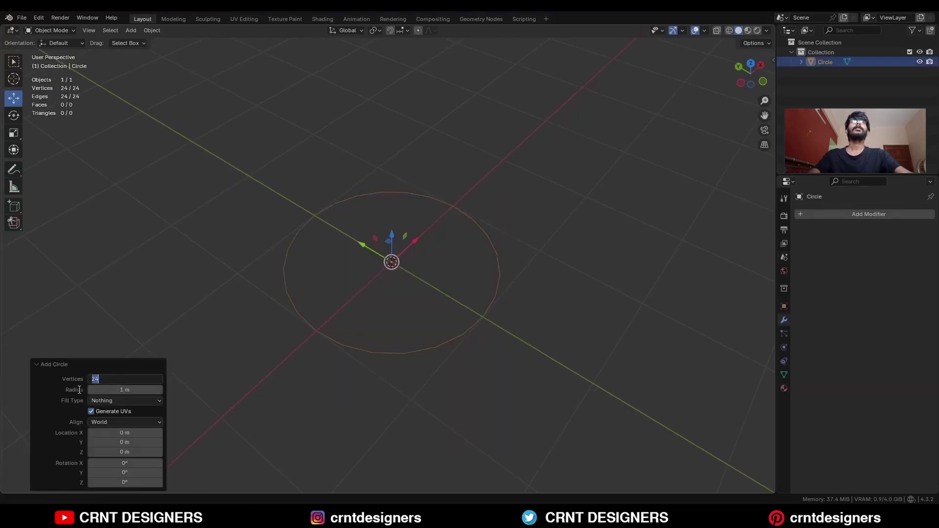
In top view, duplicate the circle, scale the copy to 0.8 and move it about 0.9 m along negative Y.
click(750, 64)
key(shift+d)
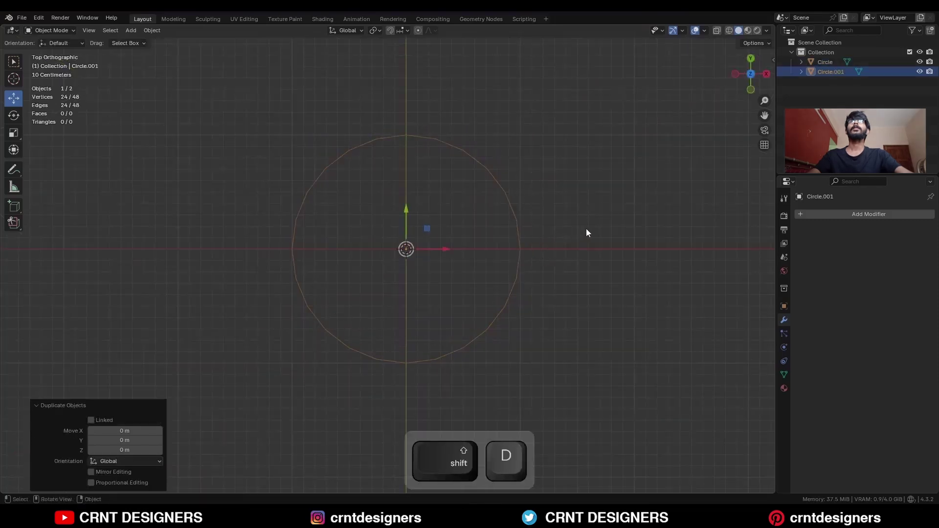
key(s)
ctrl+click(553, 234)
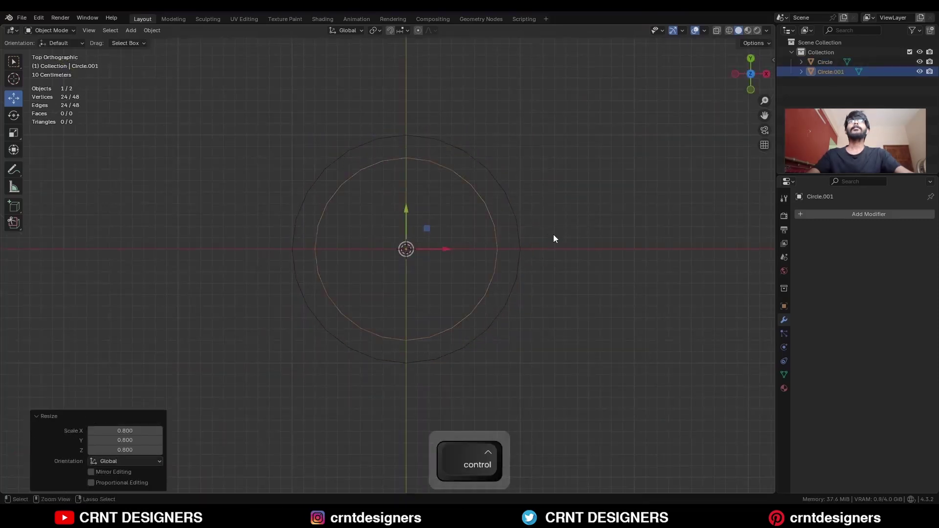
ctrl+drag(414, 223, 414, 318)
Delete the vertices of the larger circle below the X axis, keeping its upper half as an arc.
click(514, 251)
key(Tab)
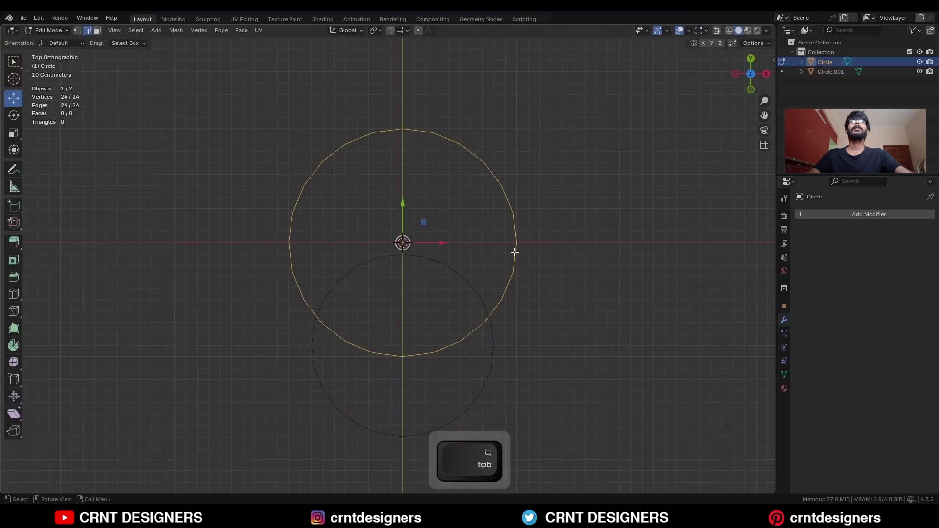
key(1)
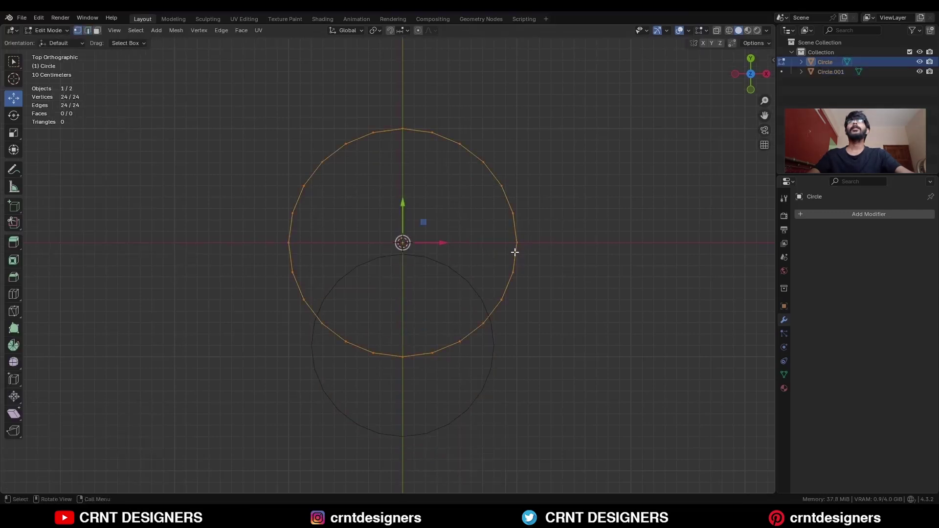
drag(408, 309, 241, 361)
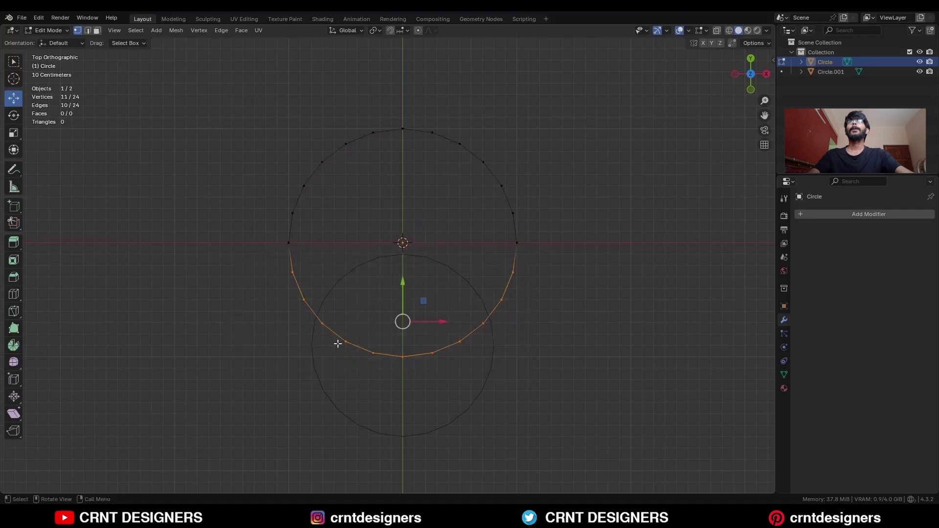
key(x)
click(482, 239)
key(Tab)
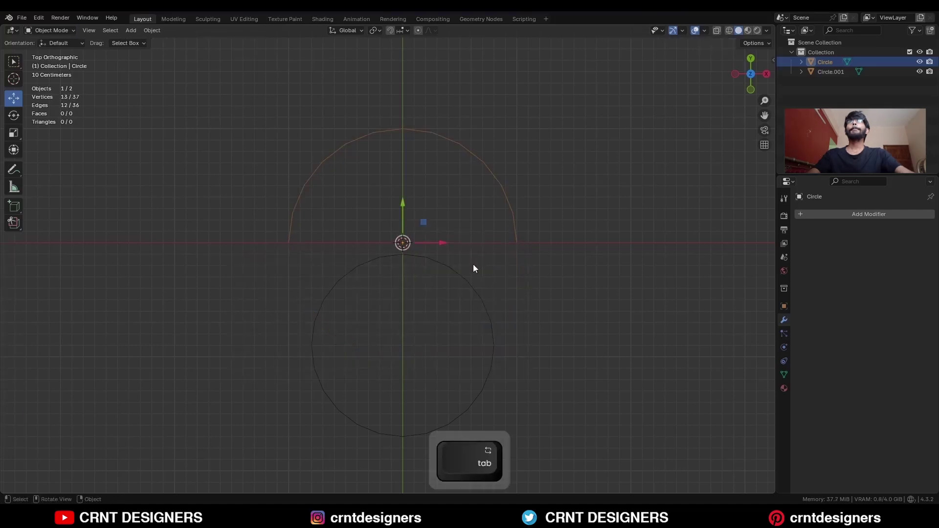
Delete the upper-half vertices of the smaller circle, keeping its lower half as an arc.
click(469, 282)
key(Tab)
key(b)
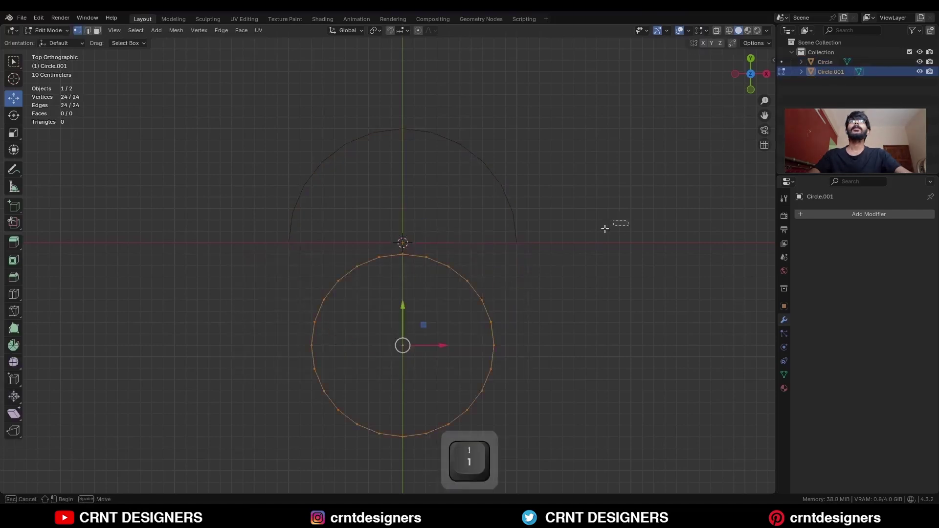
drag(629, 220, 253, 326)
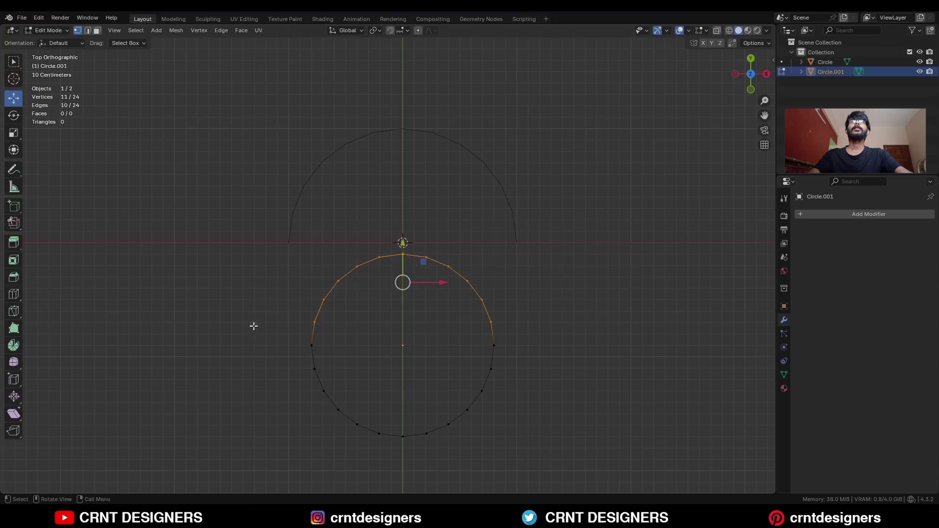
key(x)
click(477, 287)
key(Tab)
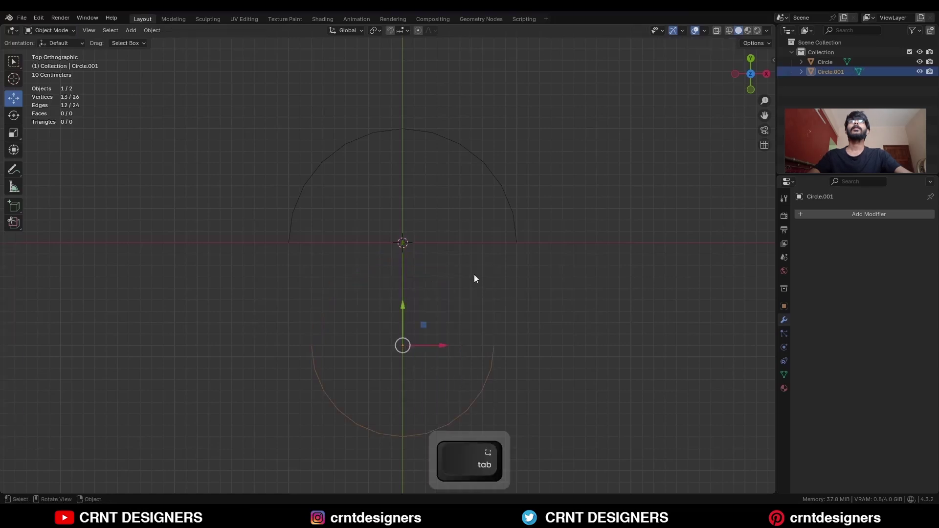
Join the upper and lower arcs into a single object with the smaller arc active.
click(512, 219)
shift+click(494, 351)
right_click(548, 237)
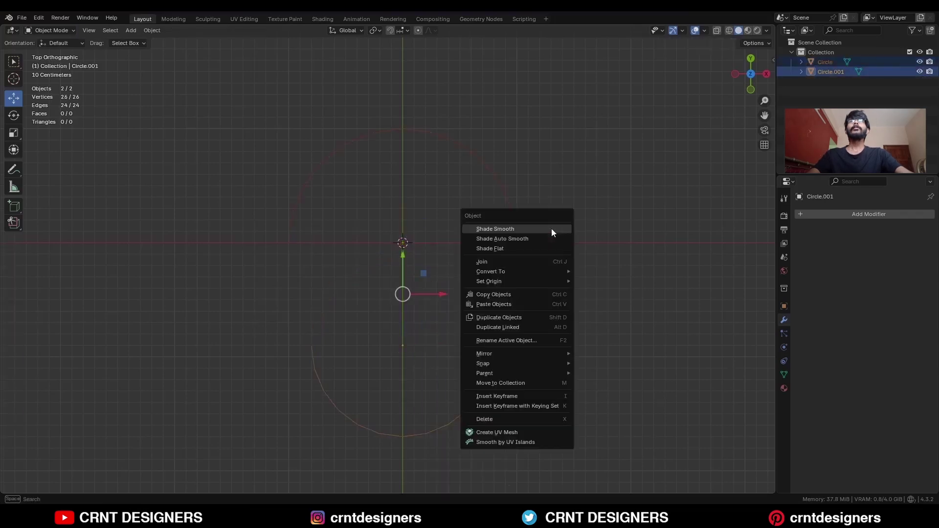
click(537, 267)
Merge the lower arc's left end vertex into the upper arc's left end vertex using At Last.
key(Tab)
key(1)
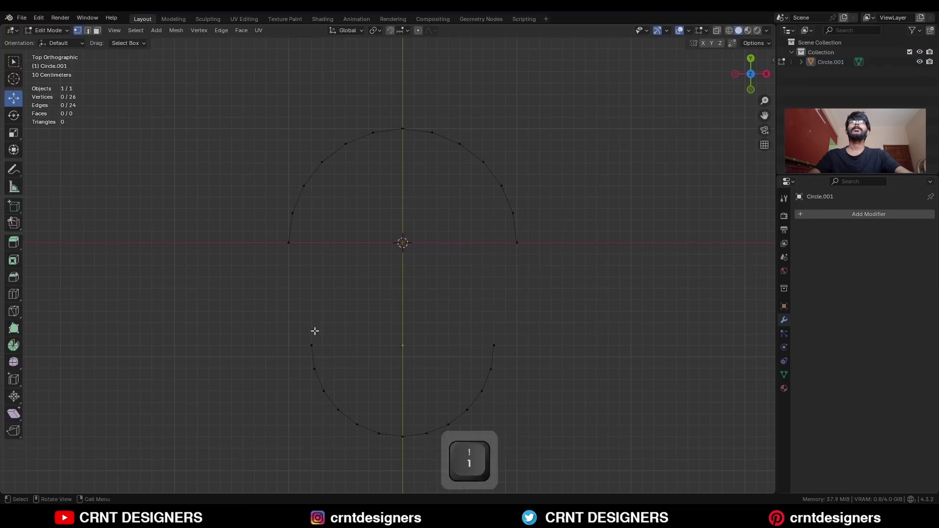
click(311, 345)
shift+click(288, 243)
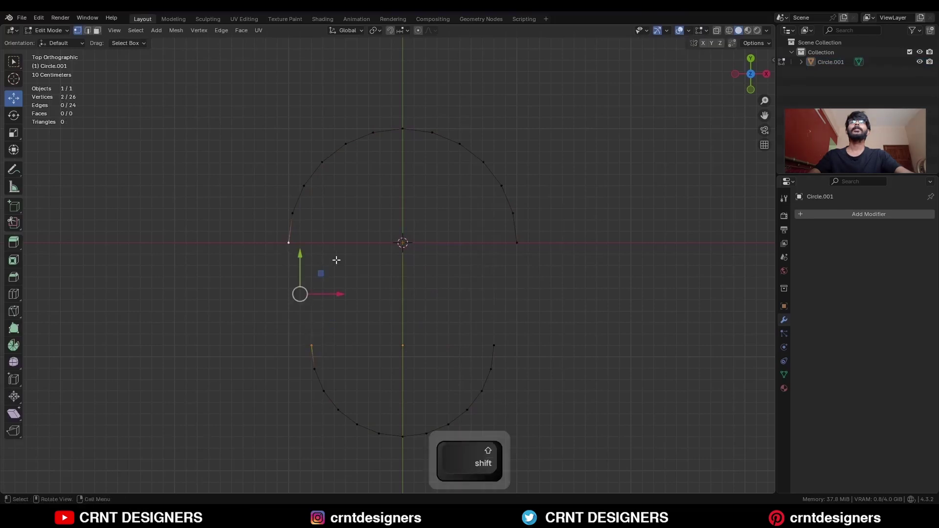
key(m)
click(334, 245)
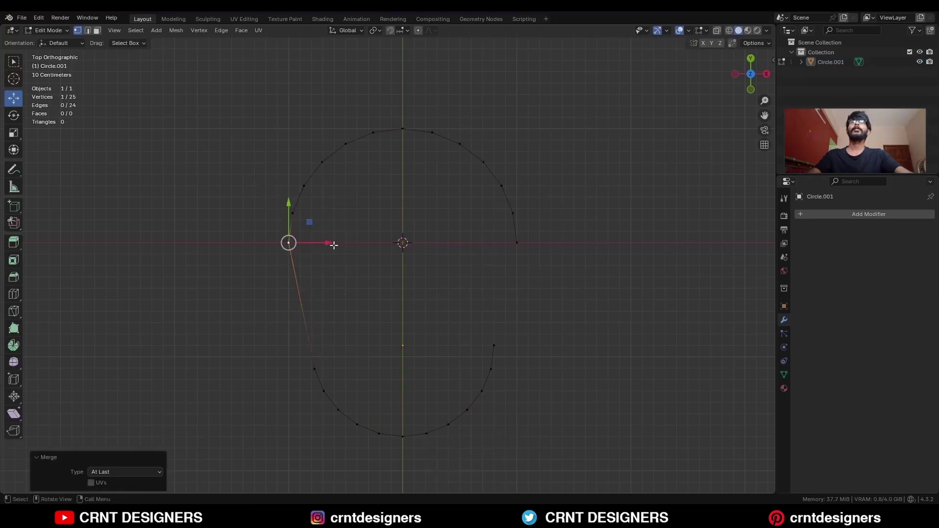
Symmetrize the whole outline from -X to +X to close its right side.
key(a)
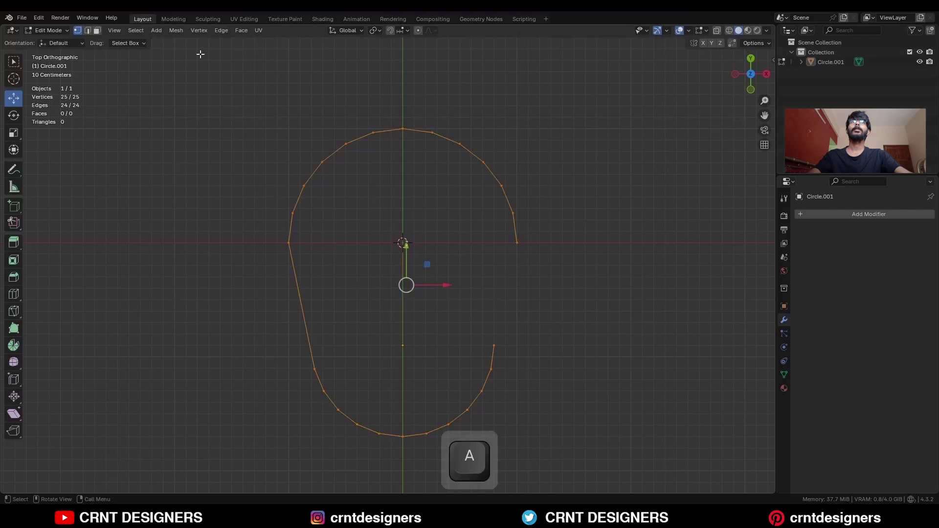
click(172, 30)
click(213, 171)
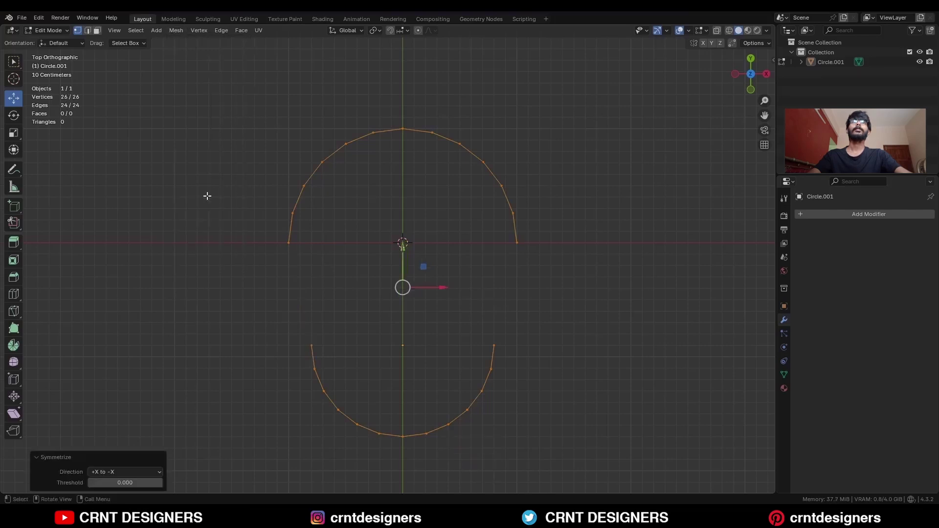
click(131, 474)
click(122, 415)
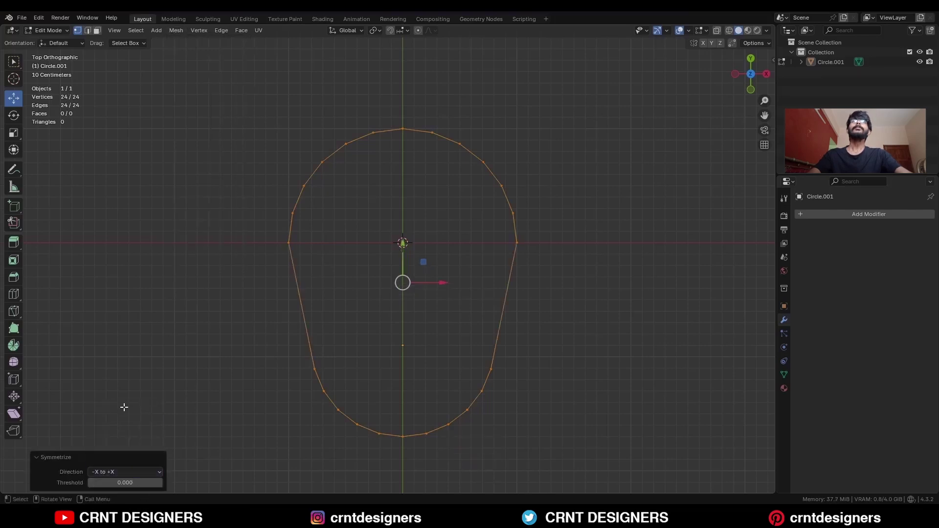
Fill the closed outline with a face and inset it to form a smaller inner face.
alt+click(492, 369)
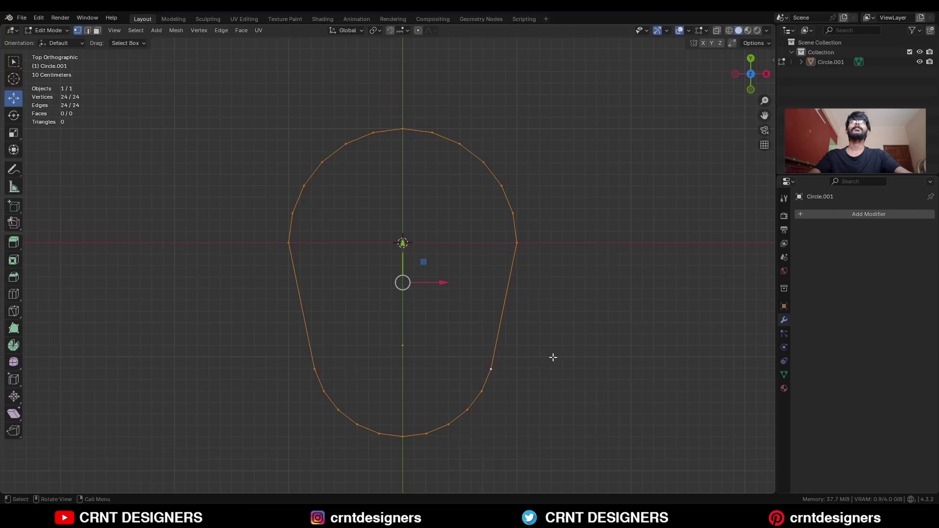
click(577, 289)
key(a)
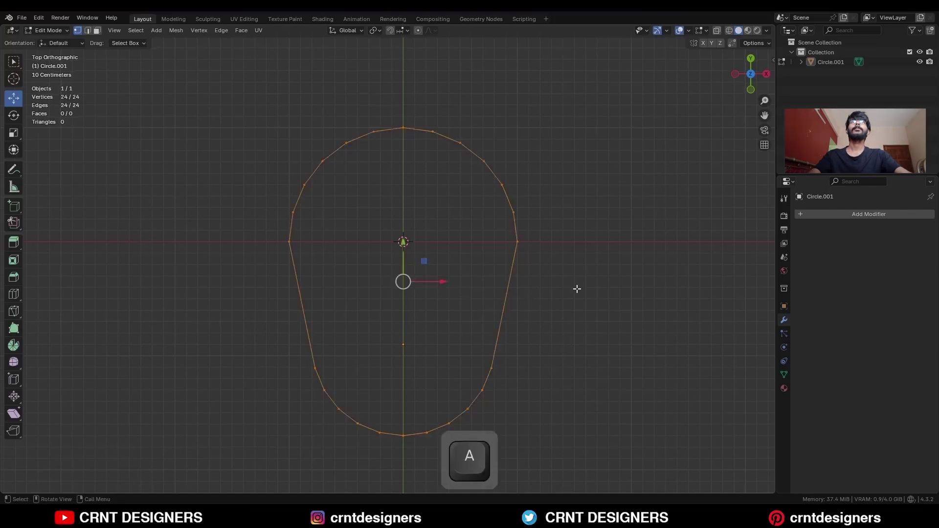
key(f)
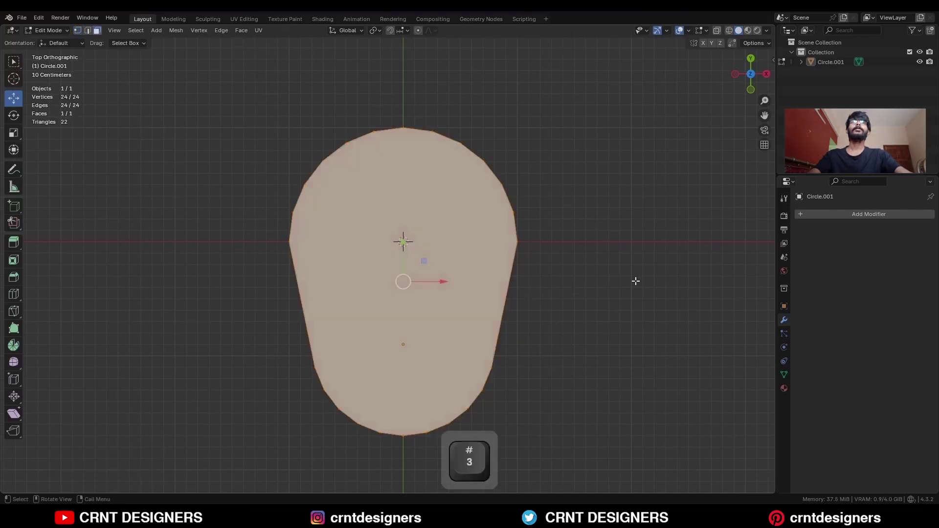
key(i)
click(587, 287)
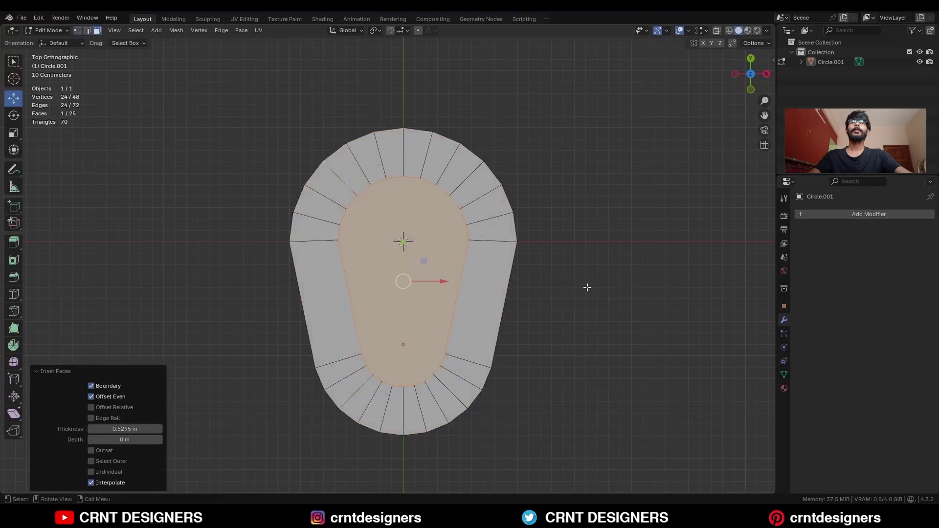
click(578, 325)
Extrude the outer boundary edge loop about 0.2 m straight down in front view.
shift+middle_drag(558, 367, 553, 329)
key(2)
alt+click(476, 375)
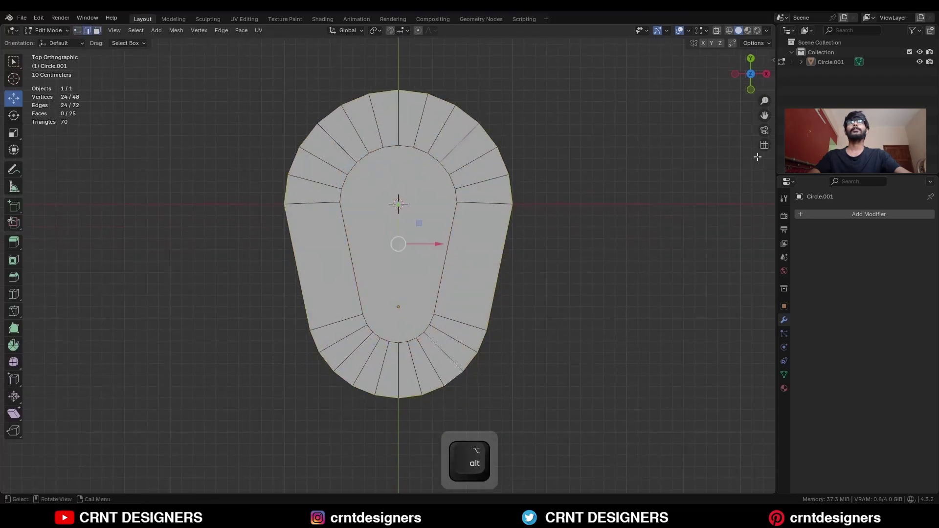
click(750, 90)
key(e)
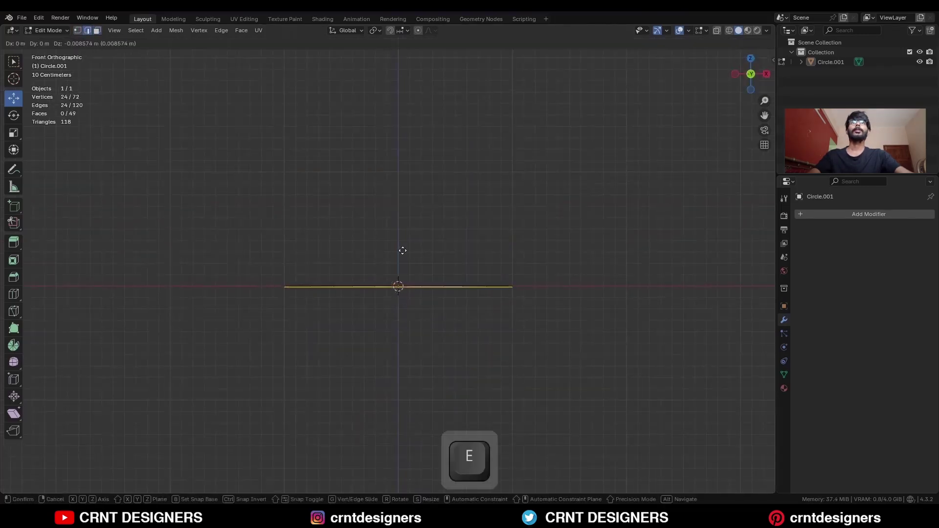
ctrl+click(402, 268)
Apply the scale of the extruded base object in Object Mode.
middle_drag(402, 269, 462, 319)
key(Tab)
click(463, 319)
key(ctrl+a)
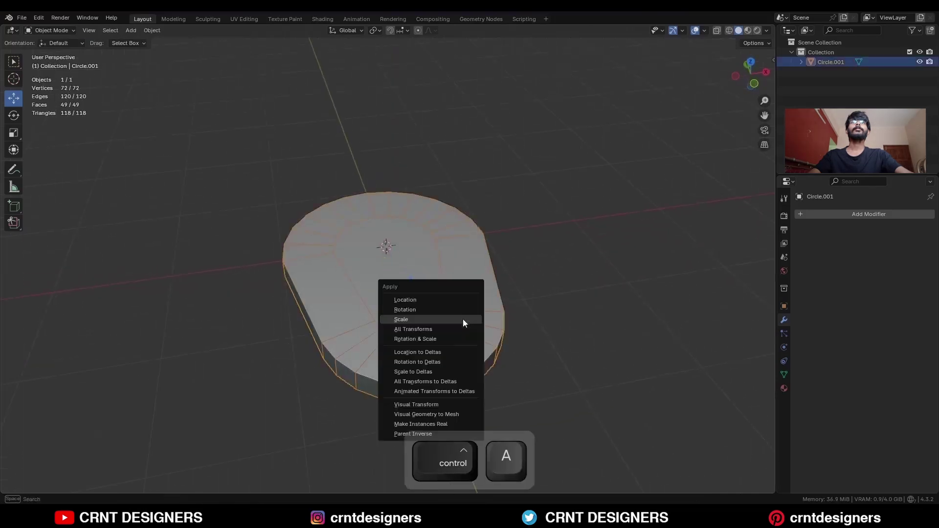
click(463, 321)
Bevel the outer top edge loop of the base with four segments.
key(KP_Decimal)
key(Tab)
key(2)
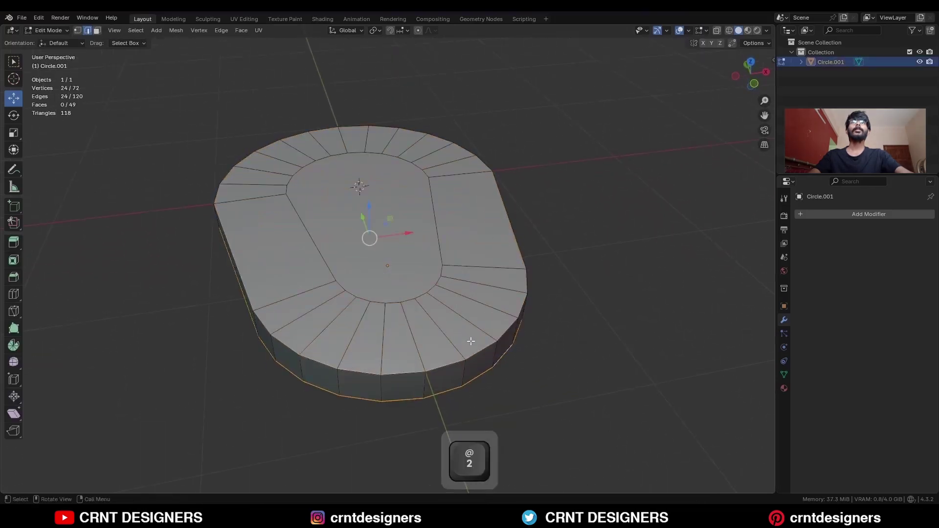
alt+click(480, 350)
key(ctrl+b)
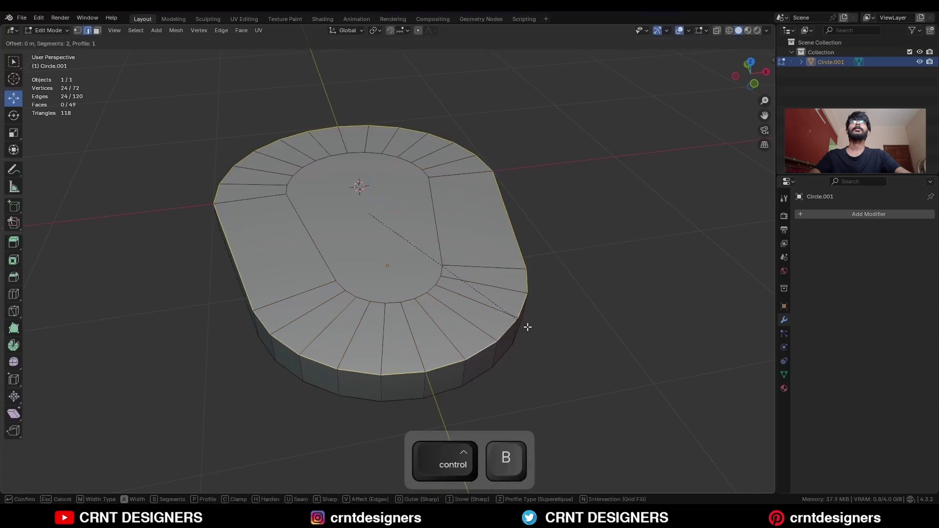
scroll(540, 334, up, 2)
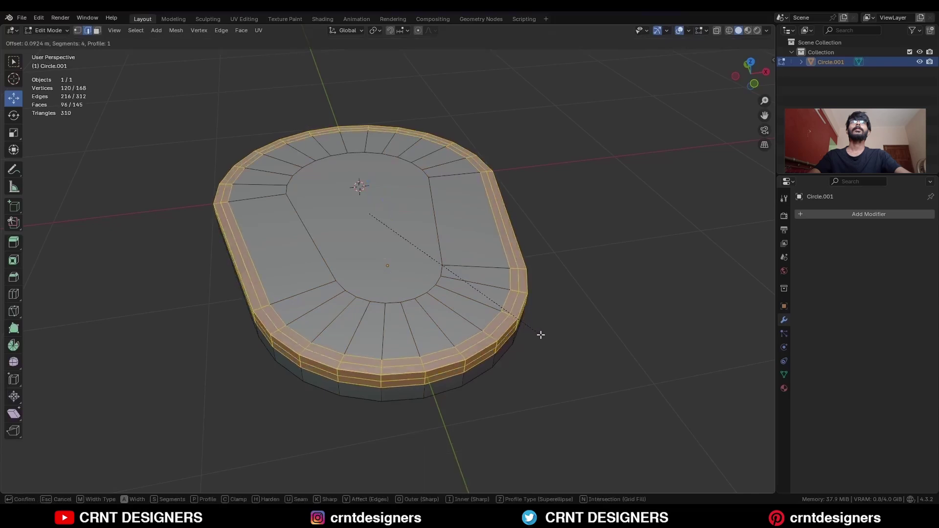
click(463, 331)
Set the bevel width to 0.1 m and reduce its profile shape so the rim is rounded.
click(140, 334)
text(0.1)
key(Return)
ctrl+drag(142, 356, 104, 356)
click(520, 259)
Extrude the inner top face 0.2 m upward in front view.
key(3)
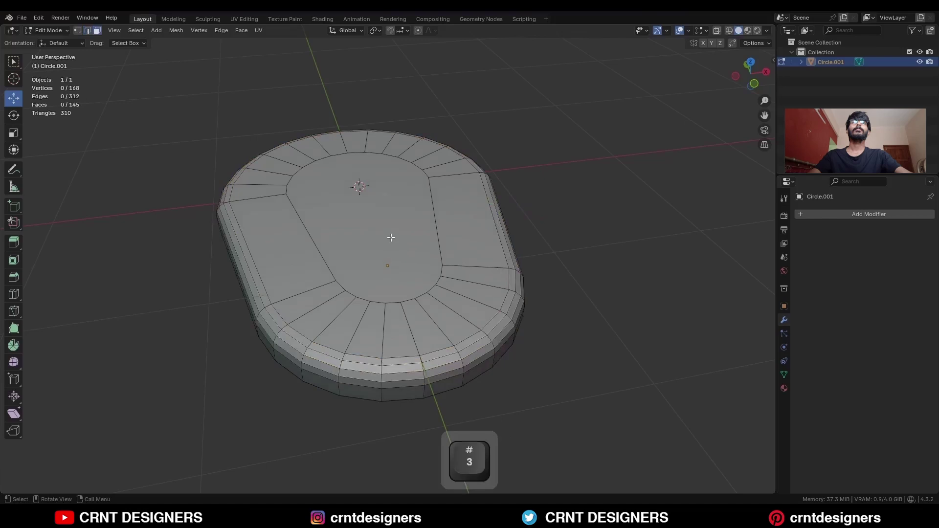
click(391, 236)
click(753, 84)
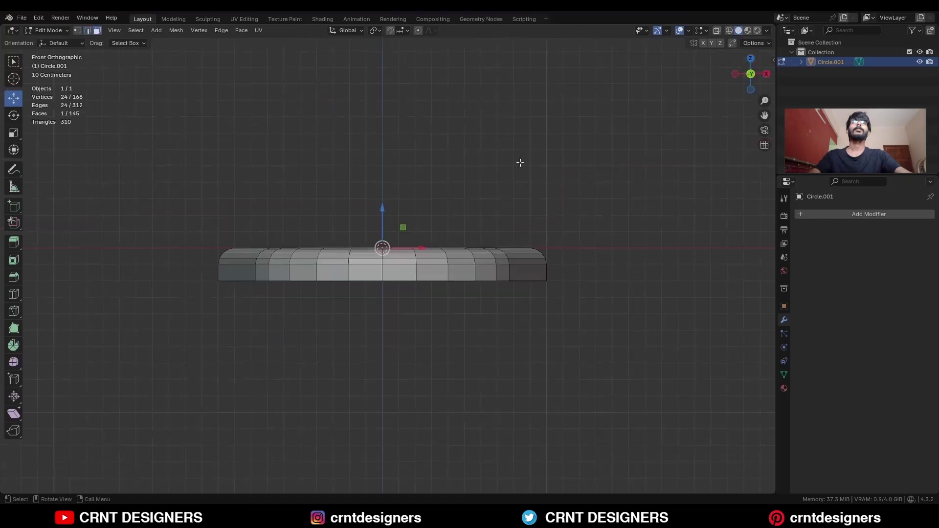
key(e)
ctrl+click(397, 184)
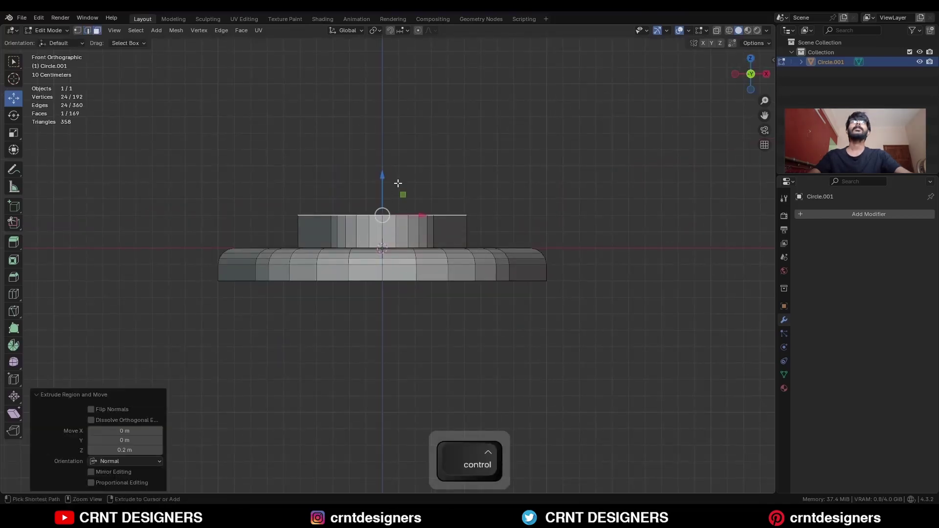
click(450, 193)
Delete a four-face strip near the narrow end, from the raised block's side wall across the flat ring into the bevel.
middle_drag(454, 228, 376, 313)
shift+click(375, 311)
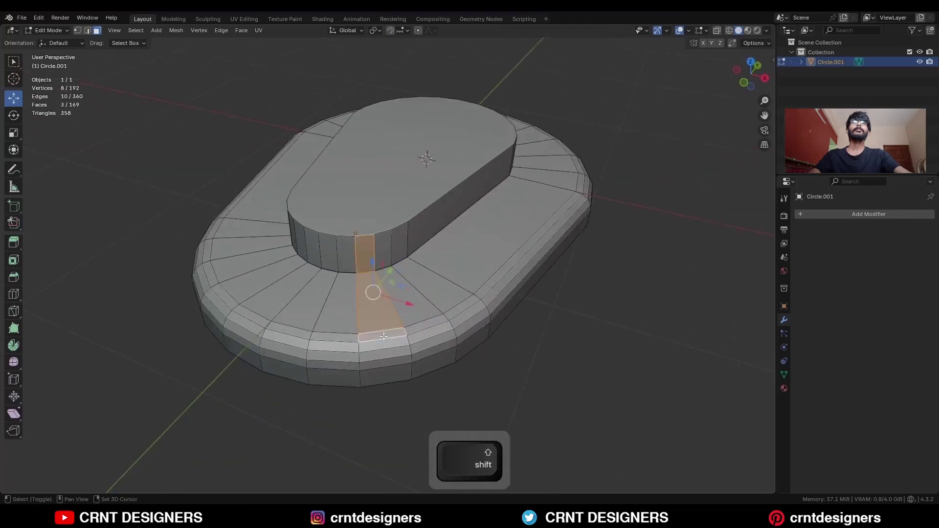
key(x)
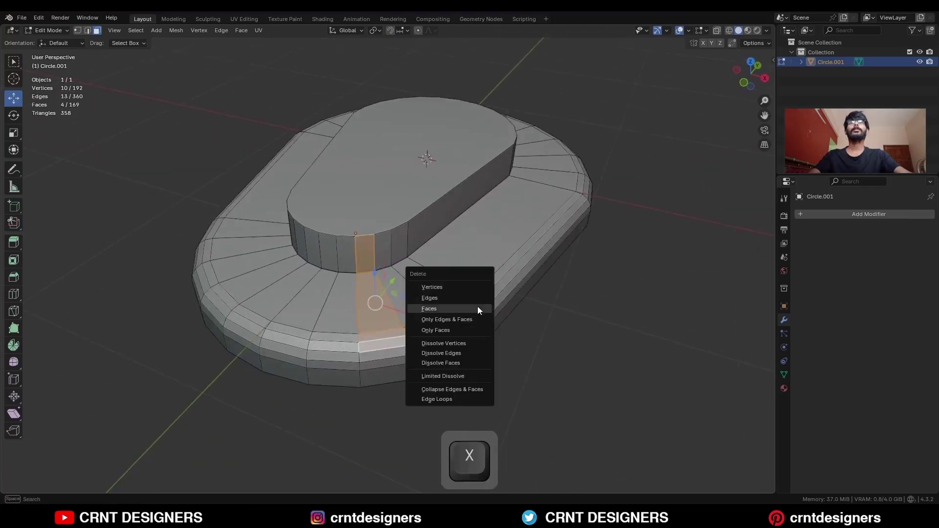
click(477, 307)
Fill a sloped rib face from the block's top edge to the rim edge across the narrow-end gap, and close its open sides.
middle_drag(463, 304, 397, 259)
key(2)
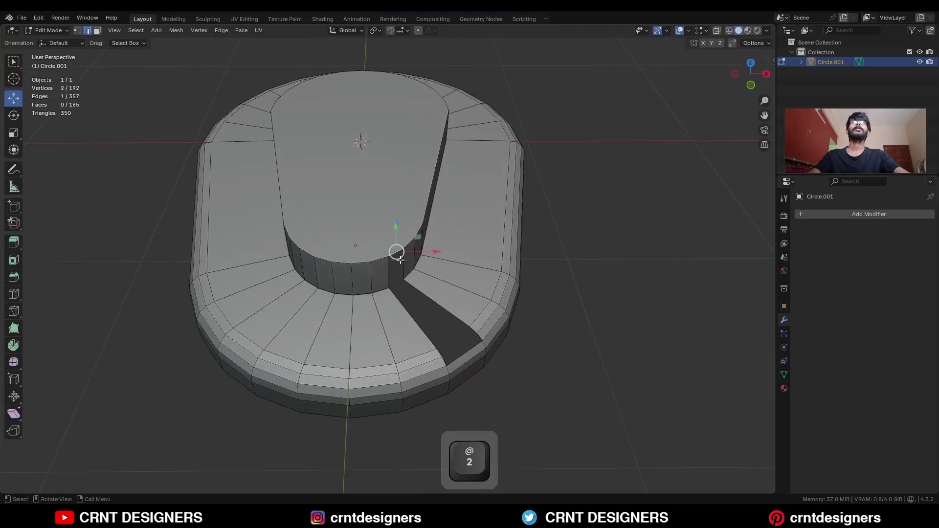
middle_drag(476, 323, 495, 280)
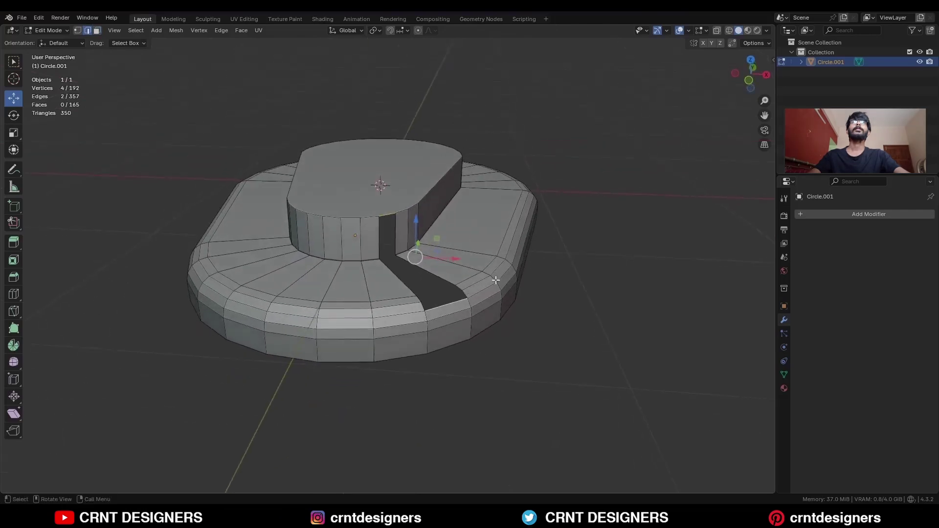
key(f)
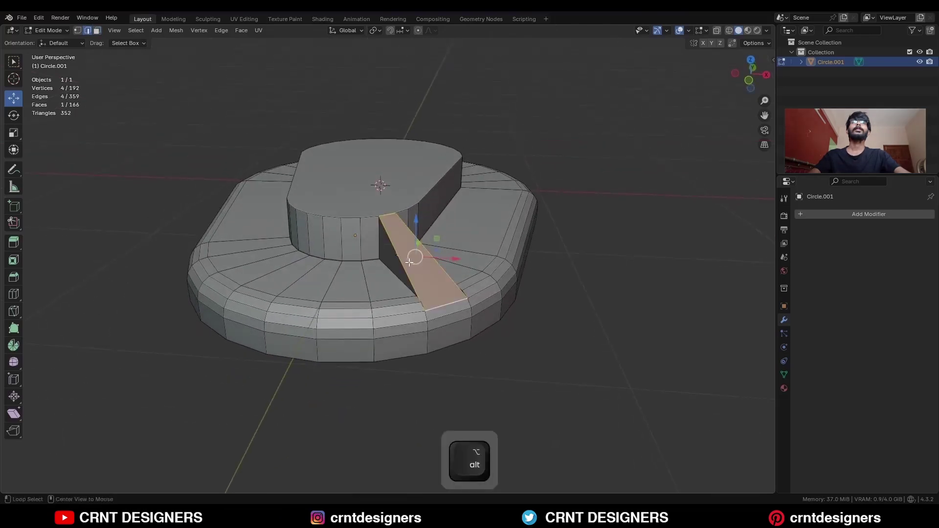
key(f)
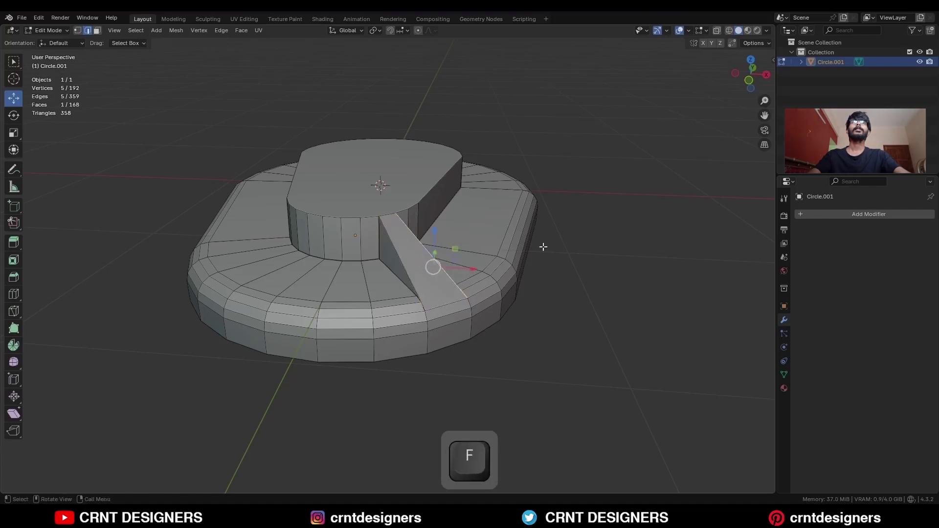
Delete a matching strip of faces at the wide end, from the raised block's side wall across the flat ring into the bevel.
middle_drag(444, 285, 421, 368)
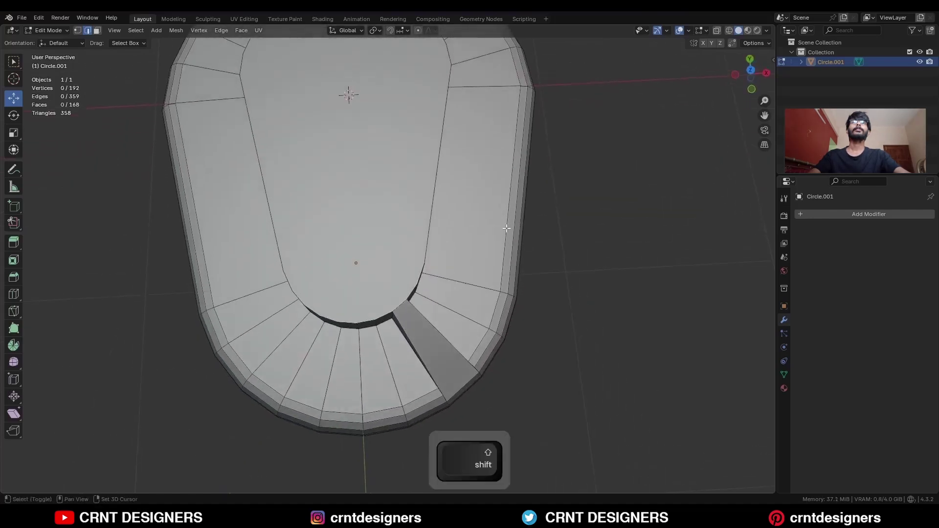
shift+middle_drag(505, 227, 532, 397)
middle_drag(416, 99, 414, 164)
key(3)
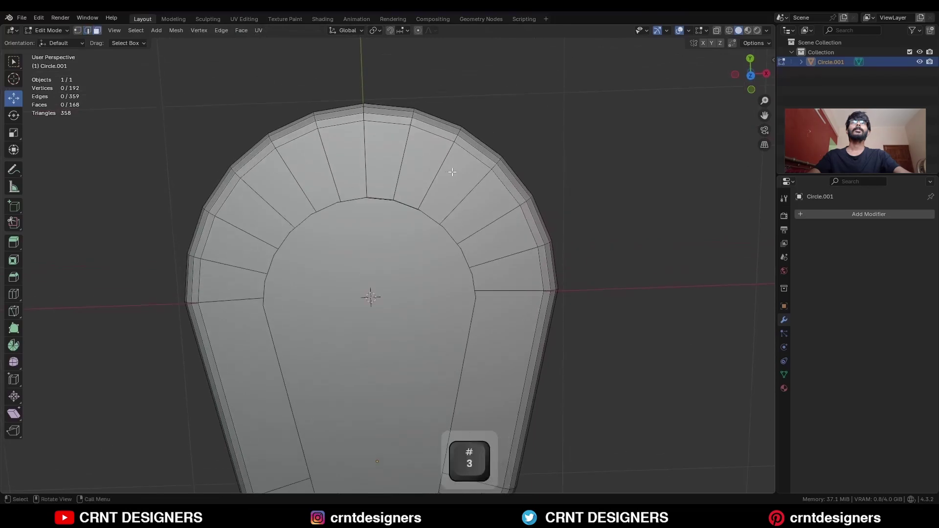
click(451, 171)
middle_drag(650, 171, 501, 98)
shift+click(390, 285)
key(x)
key(f)
shift+click(412, 371)
key(x)
key(f)
key(c)
middle_drag(469, 316, 471, 299)
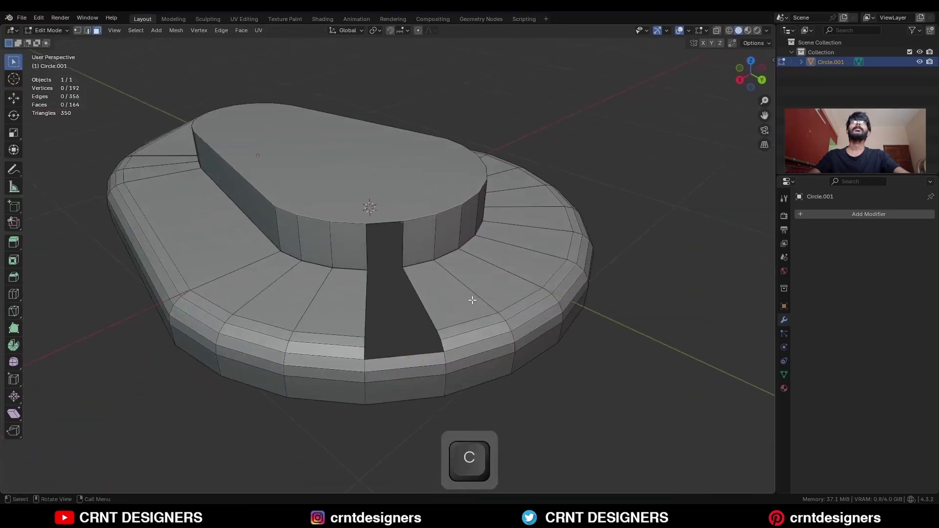
Fill a sloped rib face from the block's top edge to the rim edge across the wide-end gap, and close its open side.
key(2)
click(406, 356)
shift+click(396, 226)
key(f)
alt+click(390, 260)
key(f)
Symmetrize the entire mesh to mirror the ribs across its lengthwise centre line.
middle_drag(445, 248, 493, 191)
key(a)
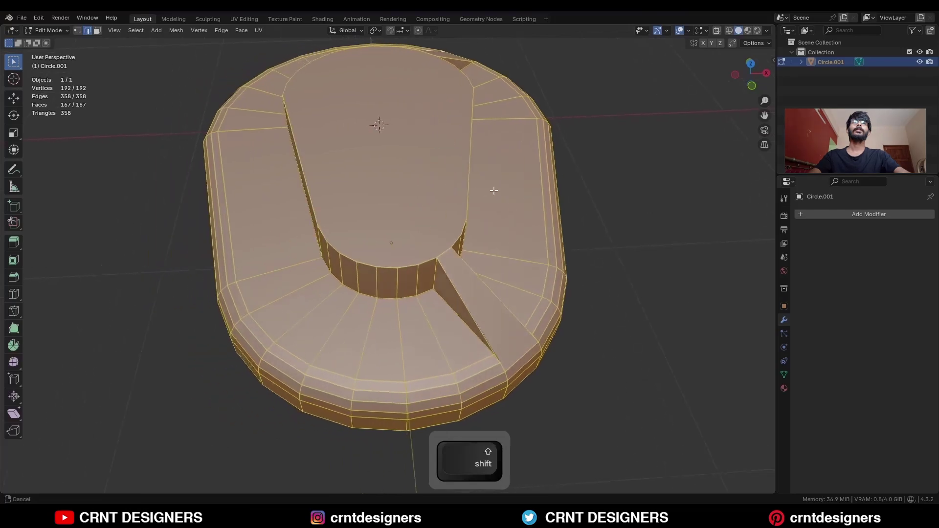
click(174, 31)
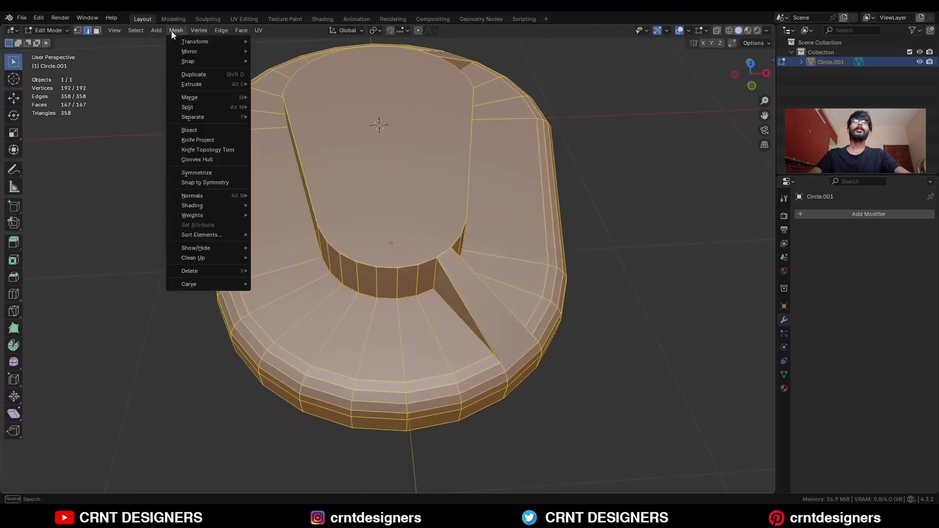
click(205, 173)
Delete the faces of the negative-X half of the model, selecting through the mesh in top view.
click(750, 64)
scroll(538, 104, down, 4)
key(3)
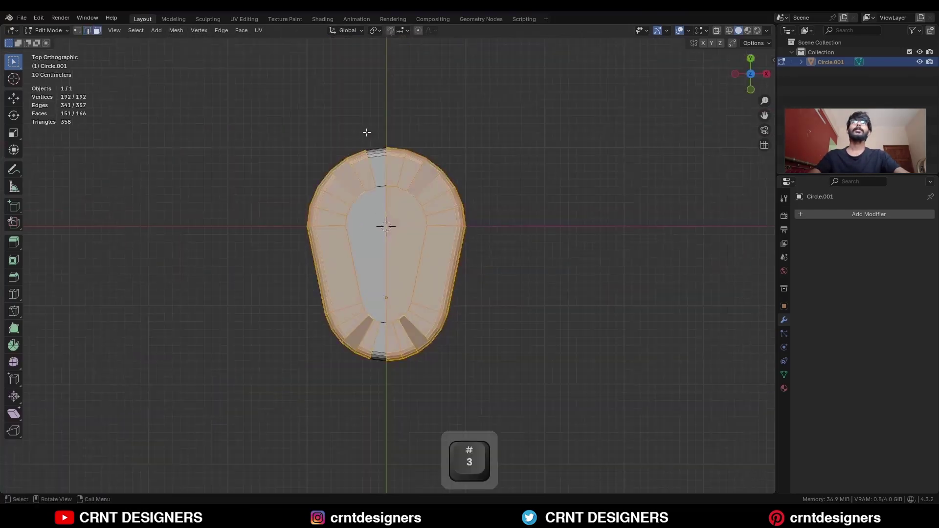
key(alt+z)
drag(398, 109, 275, 397)
key(x)
click(500, 262)
key(alt+z)
Add a loop cut across the narrow-end sloped rib and slide it down towards the rim.
scroll(499, 225, up, 3)
middle_drag(493, 319, 466, 243)
click(498, 224)
scroll(522, 203, up, 2)
scroll(465, 242, up, 2)
key(1)
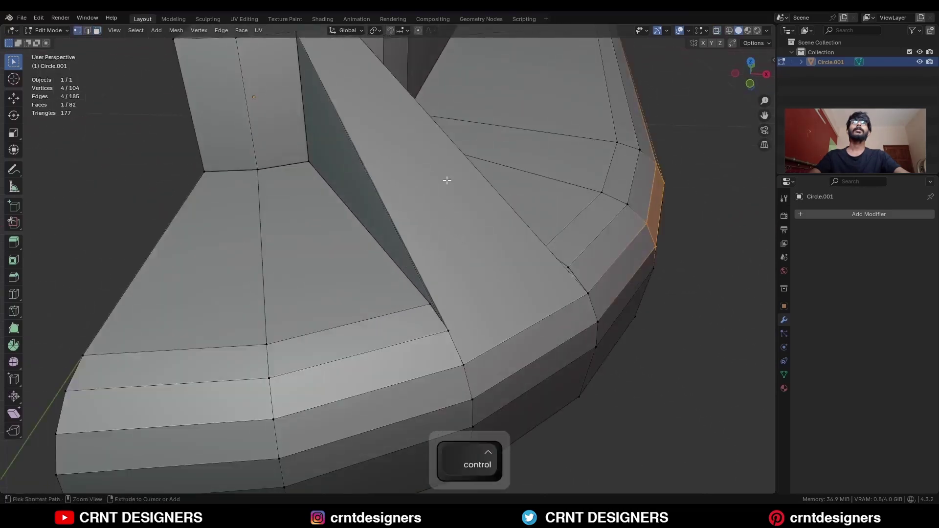
key(ctrl+r)
click(469, 210)
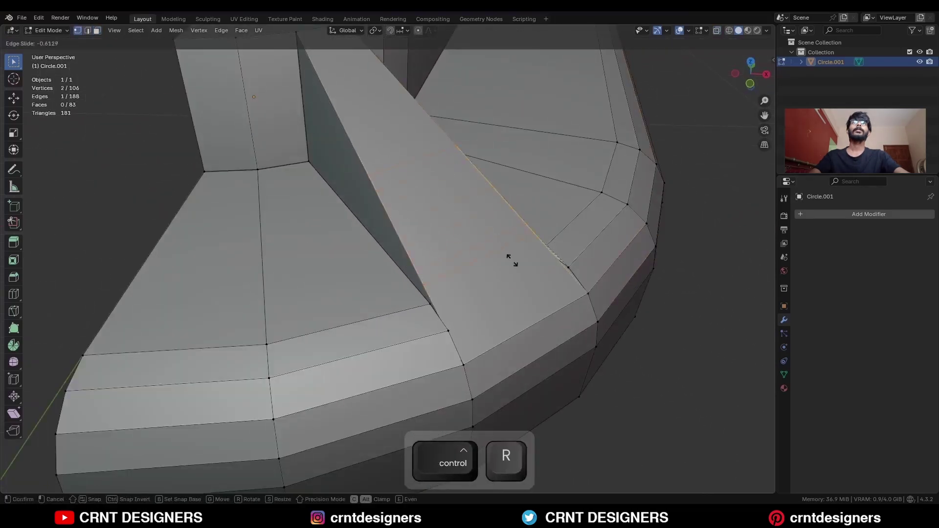
shift+click(540, 283)
Merge both end vertices of the new rib cut with the neighbouring rim bevel vertices.
mouse_move(541, 284)
middle_down()
mouse_move(583, 289)
mouse_move(596, 279)
mouse_move(524, 289)
middle_up()
key(alt+z)
scroll(465, 298, up, 1)
click(485, 329)
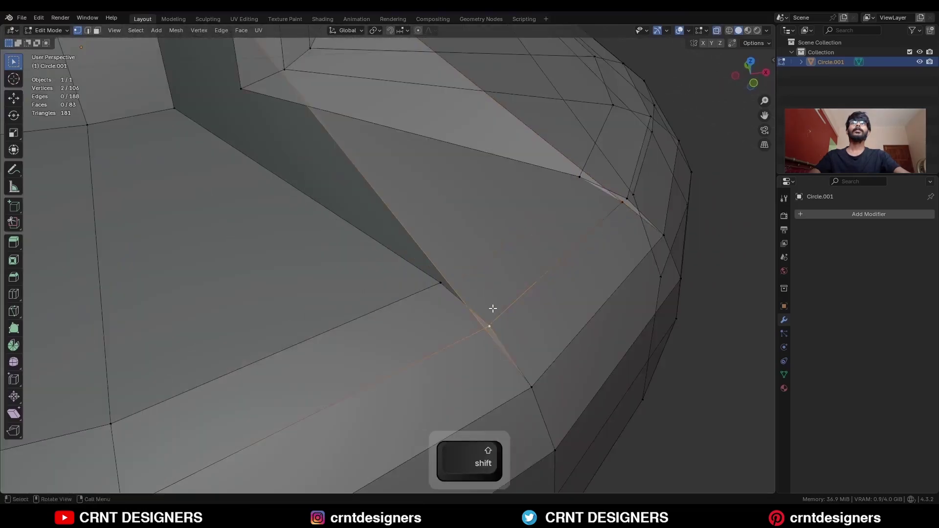
key(m)
click(494, 310)
shift+middle_drag(603, 225, 460, 280)
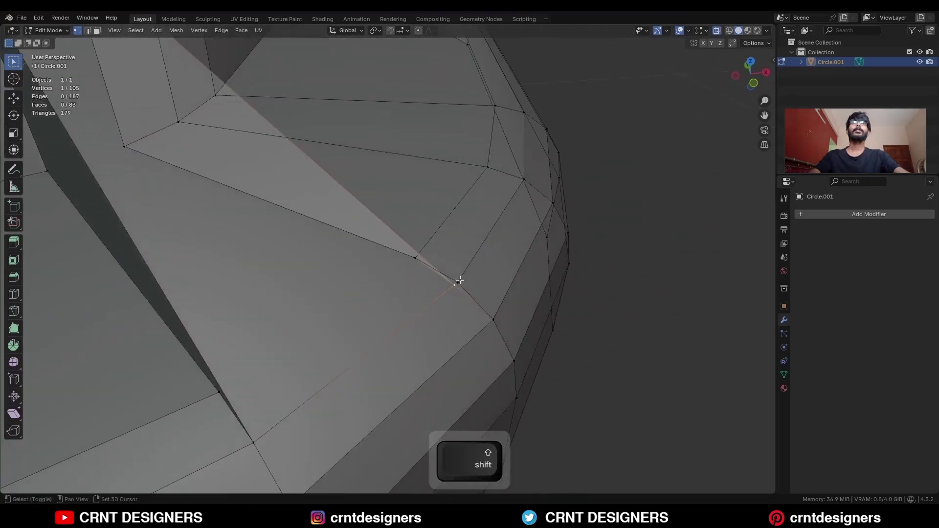
key(m)
click(479, 271)
Inset the raised block's top face with a thickness of 0.05 m.
key(3)
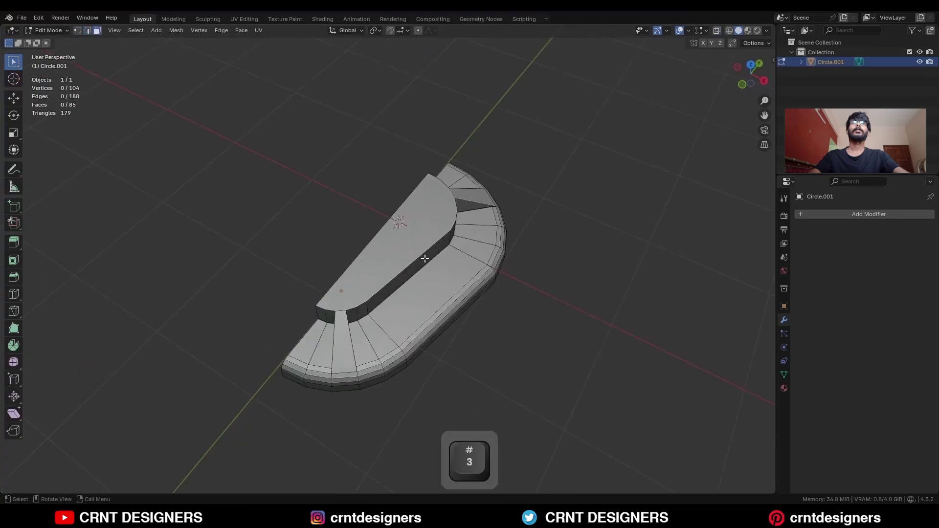
click(418, 245)
key(i)
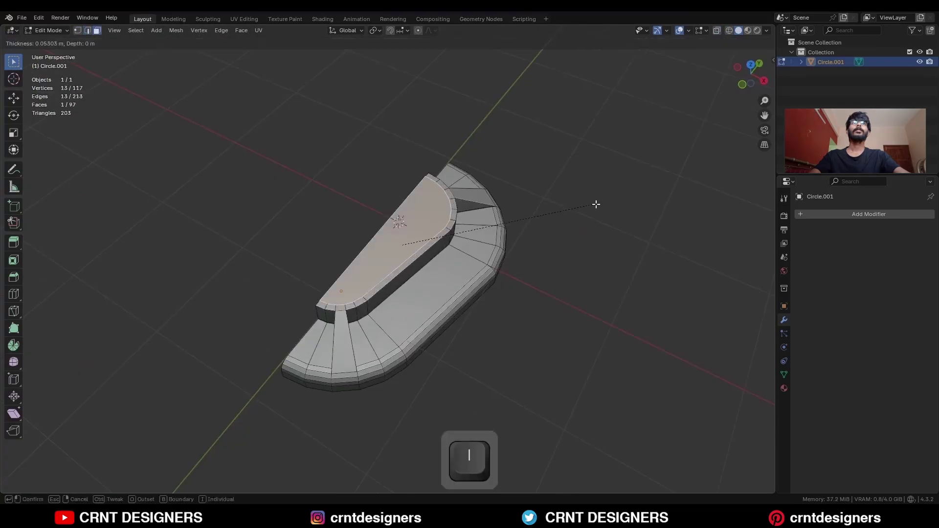
key(shift)
click(596, 206)
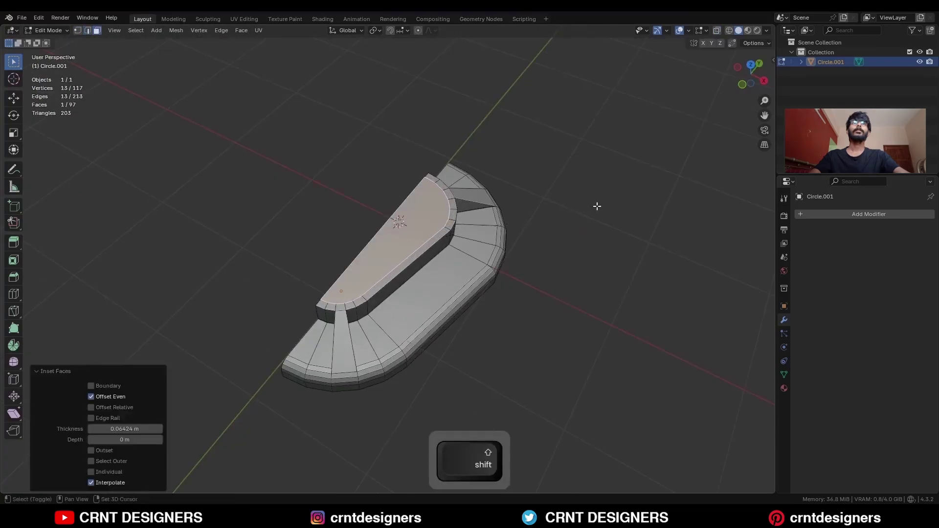
shift+middle_drag(555, 241, 594, 205)
double_click(125, 429)
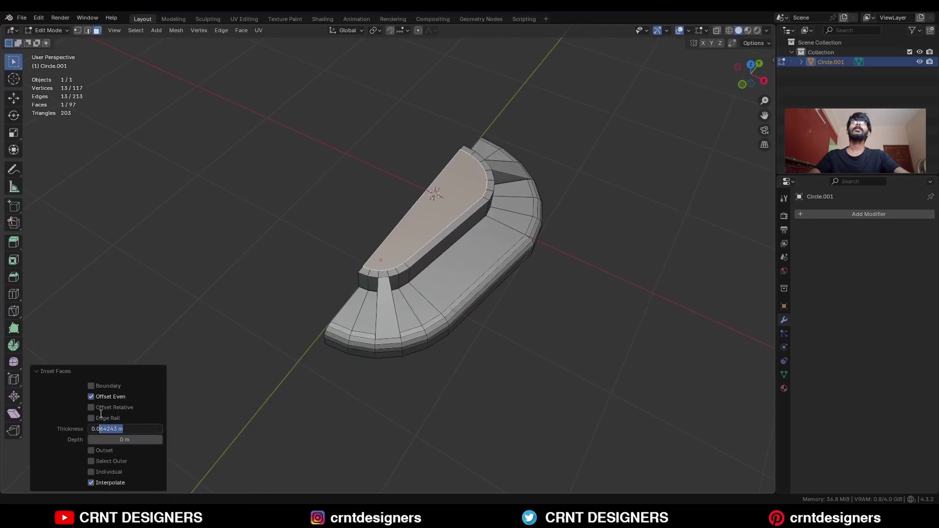
text(0.05)
click(63, 412)
click(572, 293)
Knife-cut a horizontal line through the whole raised block and ribs just below the top, in front view.
scroll(572, 293, up, 4)
middle_drag(543, 333, 574, 320)
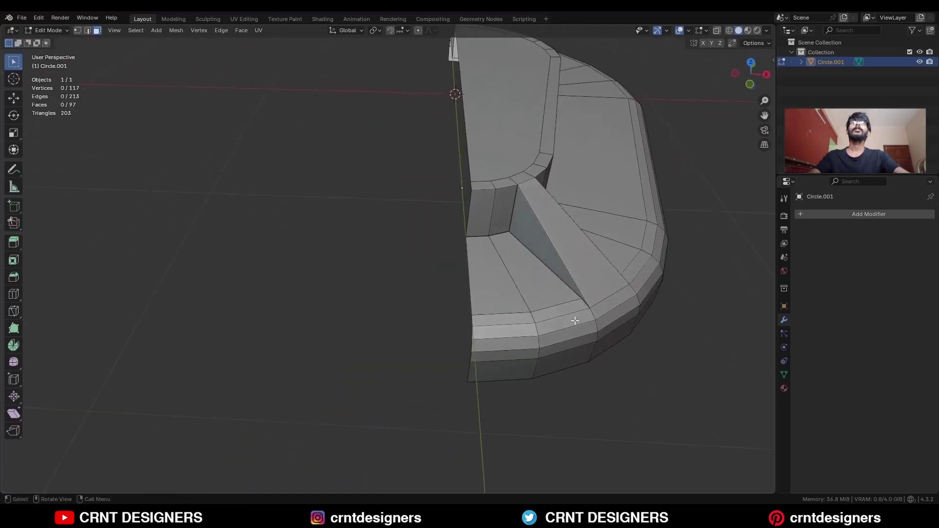
shift+middle_drag(533, 227, 457, 264)
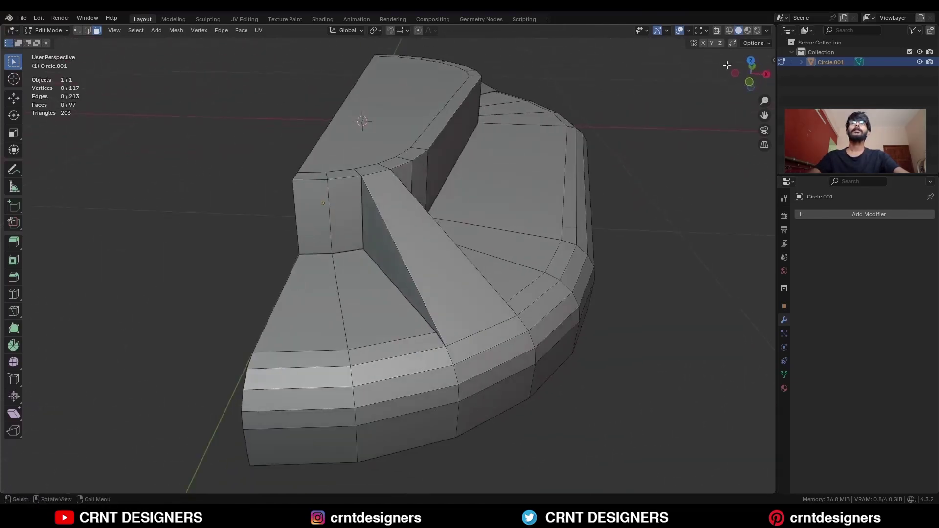
click(743, 82)
shift+middle_drag(527, 127, 492, 211)
scroll(492, 211, up, 4)
click(17, 310)
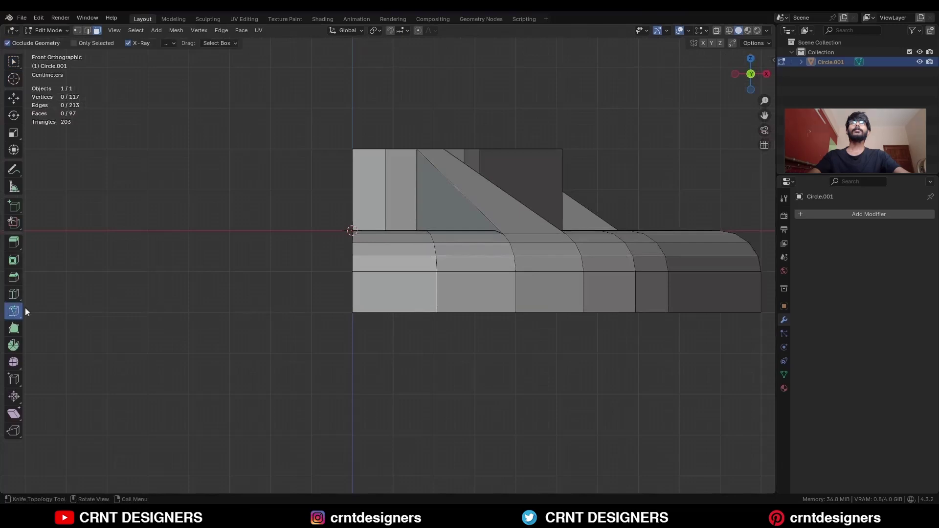
key(1)
click(575, 157)
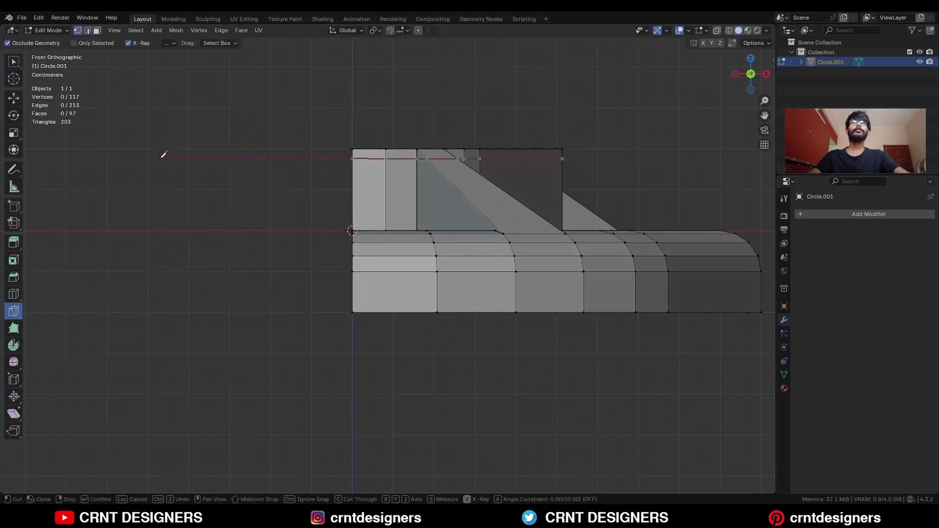
key(c)
key(space)
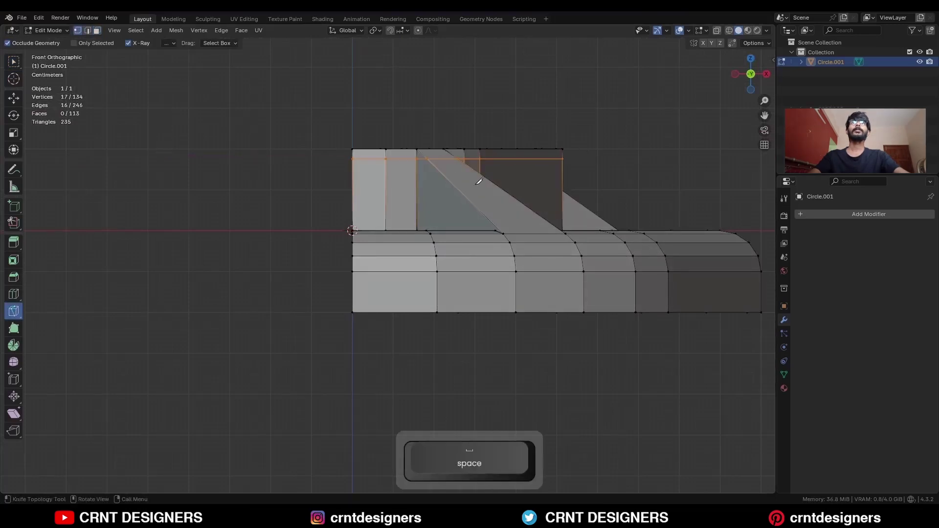
Knife-cut a second horizontal line through the block and ribs just above the base surface.
click(350, 225)
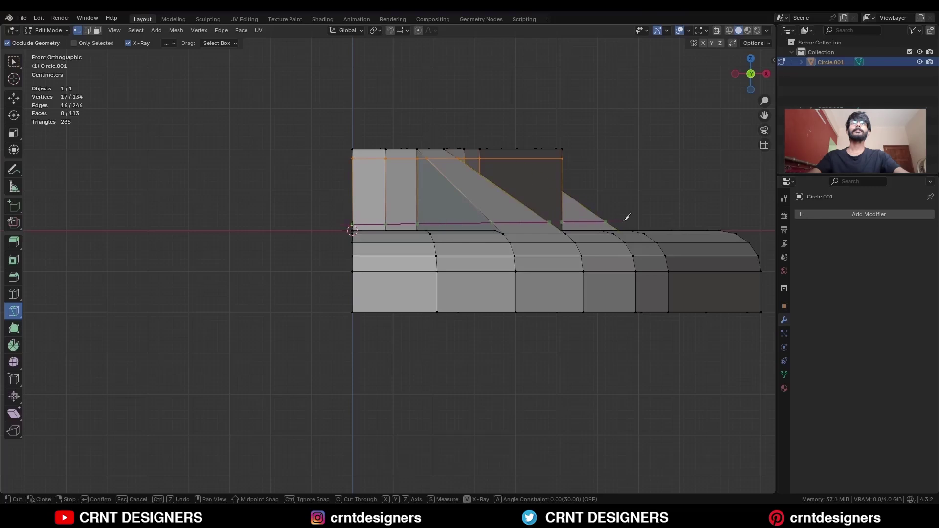
key(c)
key(space)
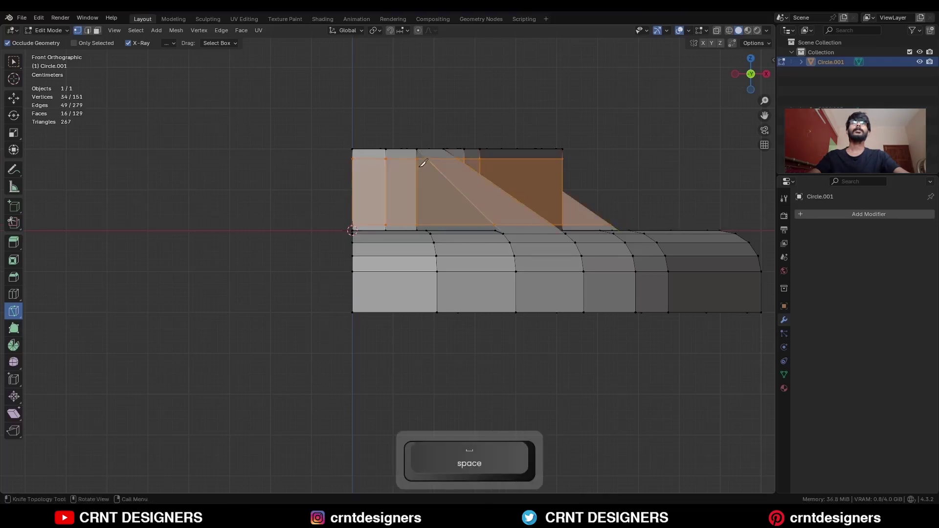
Bevel the four vertical corner edges where the ribs meet the raised block, using two segments about 0.025 m wide.
middle_drag(423, 162, 250, 254)
scroll(426, 178, down, 4)
key(w)
key(2)
alt+click(429, 265)
alt+shift+click(249, 254)
shift+middle_drag(577, 216, 348, 266)
alt+shift+click(453, 241)
middle_drag(453, 241, 325, 231)
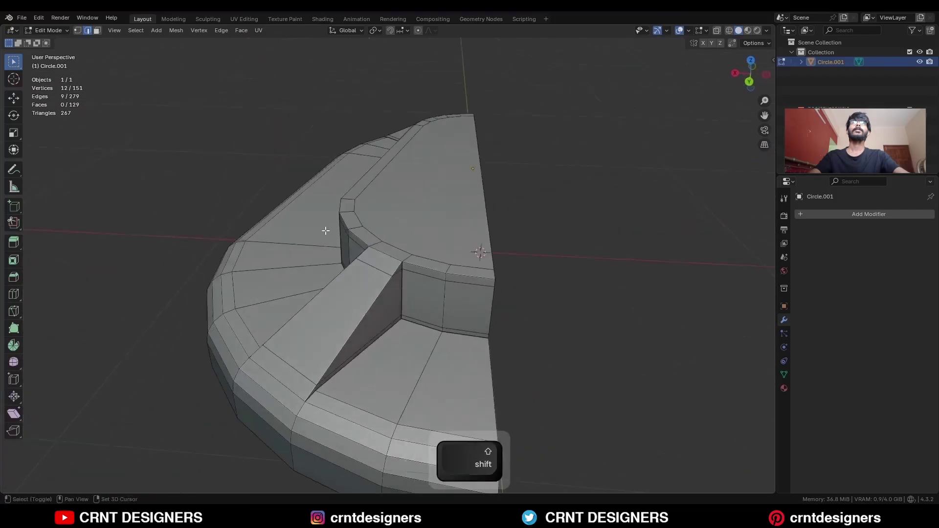
alt+shift+click(394, 283)
middle_drag(392, 283, 443, 211)
middle_drag(443, 210, 507, 251)
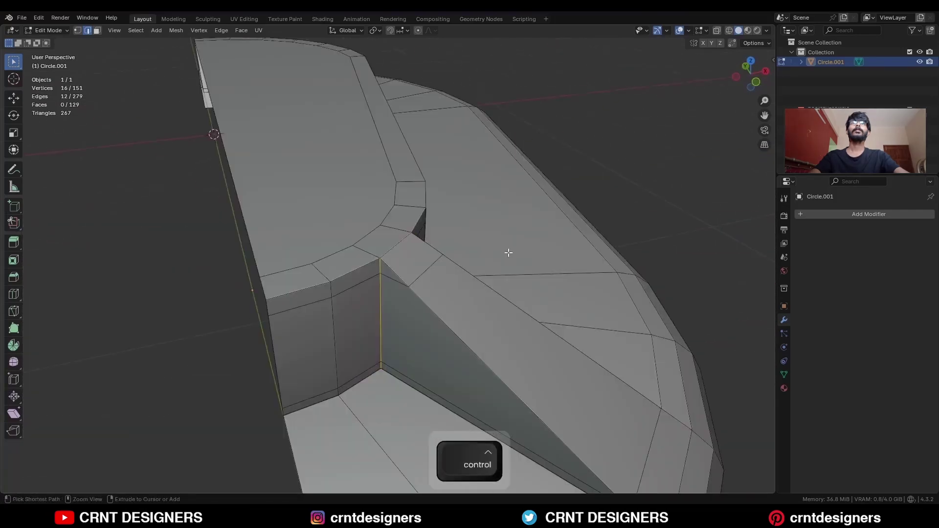
key(ctrl+b)
scroll(511, 254, up, 3)
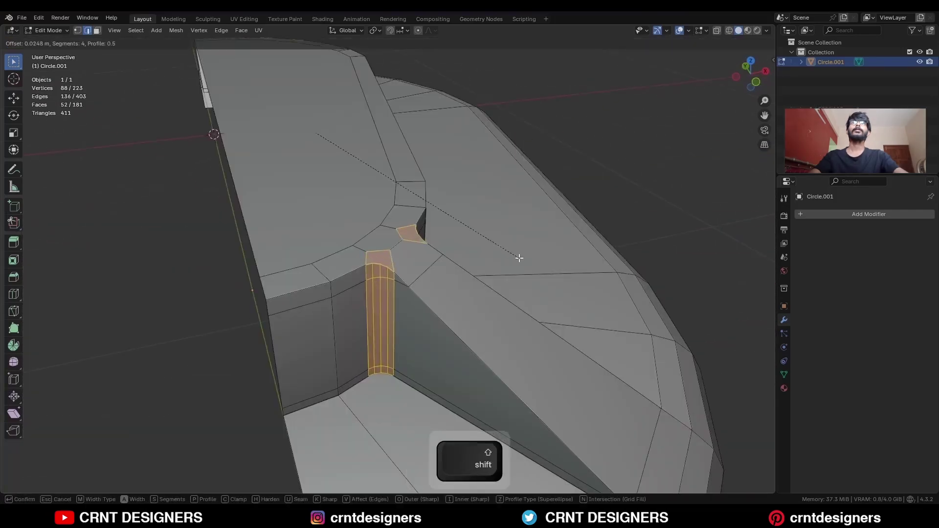
scroll(518, 257, down, 2)
click(519, 258)
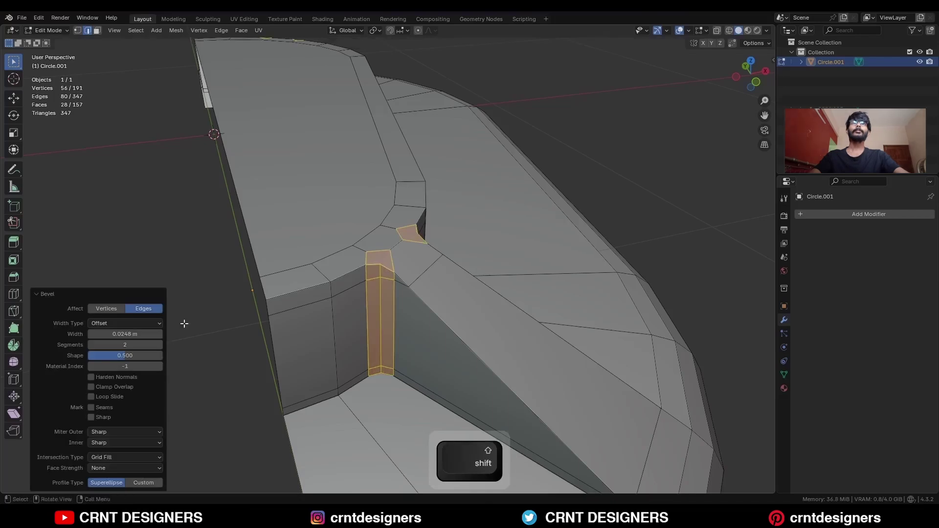
Set the corner bevel's profile shape to 1.000 and its width to 0.02 m.
drag(122, 357, 163, 357)
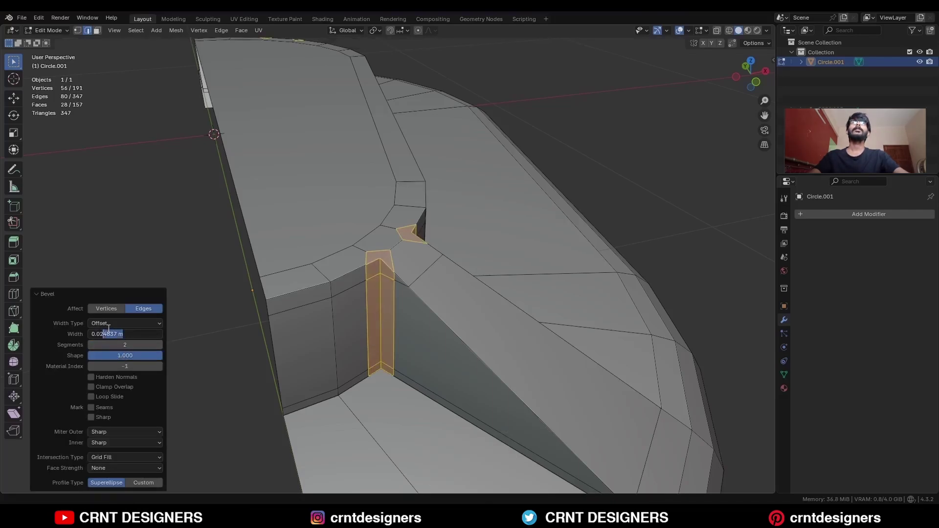
key(BackSpace)
click(77, 335)
click(425, 271)
Merge the stray bevel vertices atop the narrow-end rib into its two corner vertices using At Last.
key(2)
key(1)
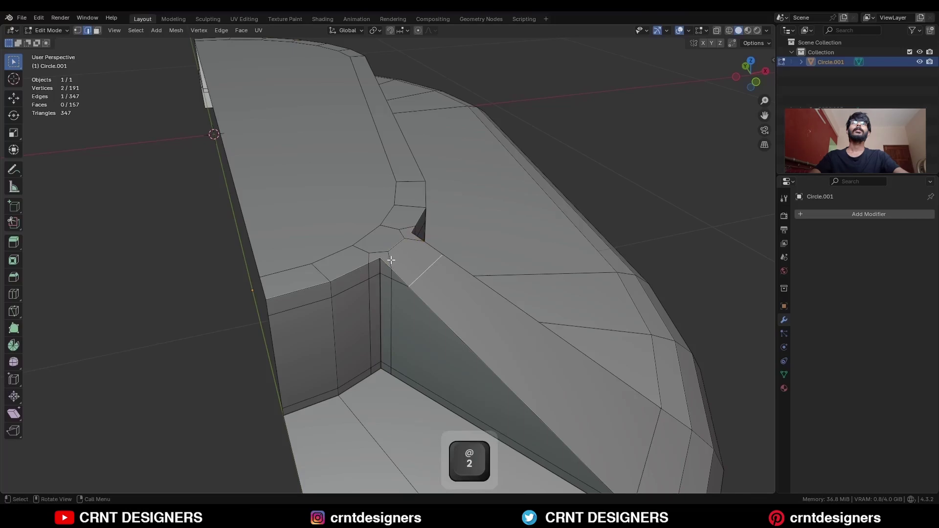
click(389, 253)
key(m)
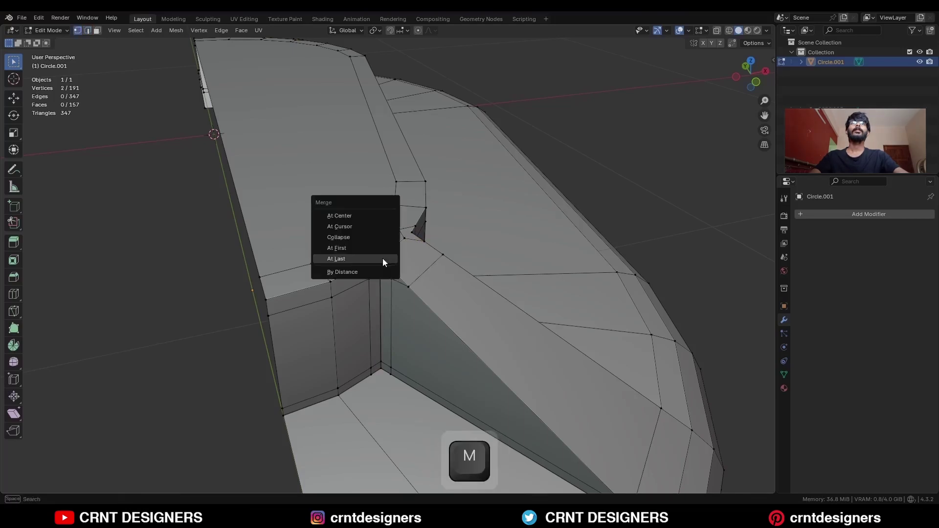
click(382, 258)
click(403, 238)
shift+click(410, 232)
key(m)
click(407, 232)
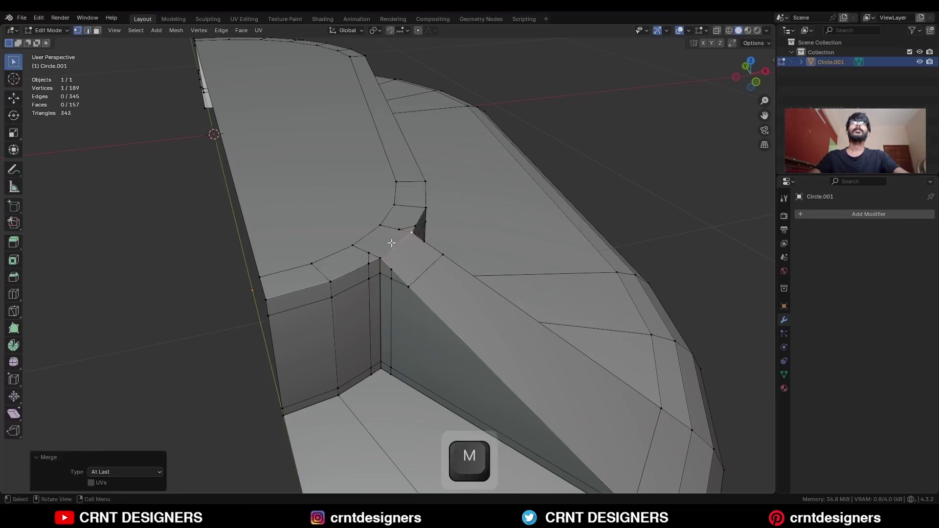
Dissolve the leftover bevel edges on the block's top border beside the narrow-end rib.
key(2)
key(ctrl+x)
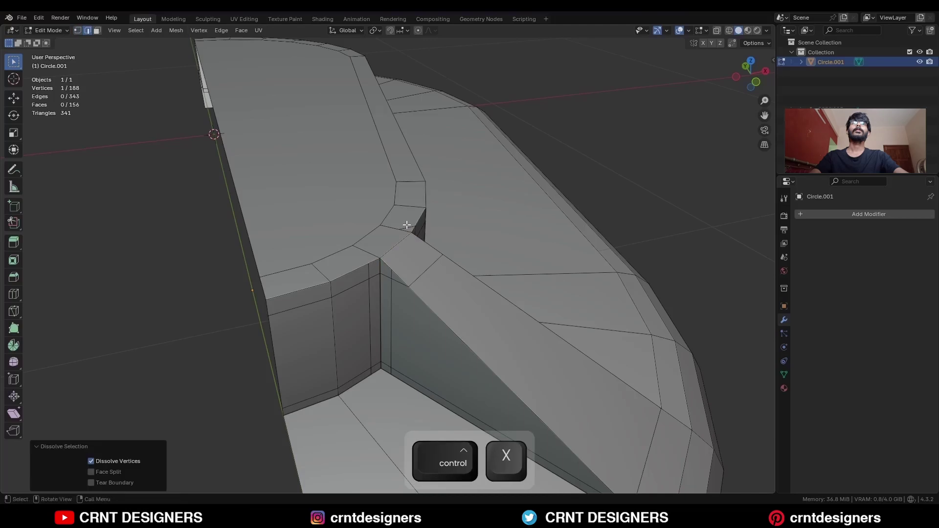
middle_drag(406, 250, 353, 268)
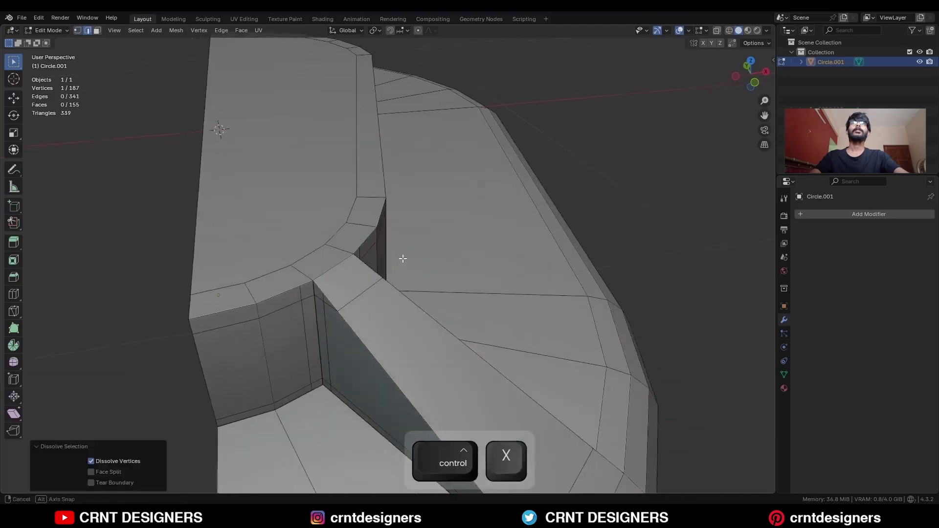
Connect the loose bevel vertices at the narrow-end rib's upper corners and dissolve the redundant edges beside the raised block.
key(1)
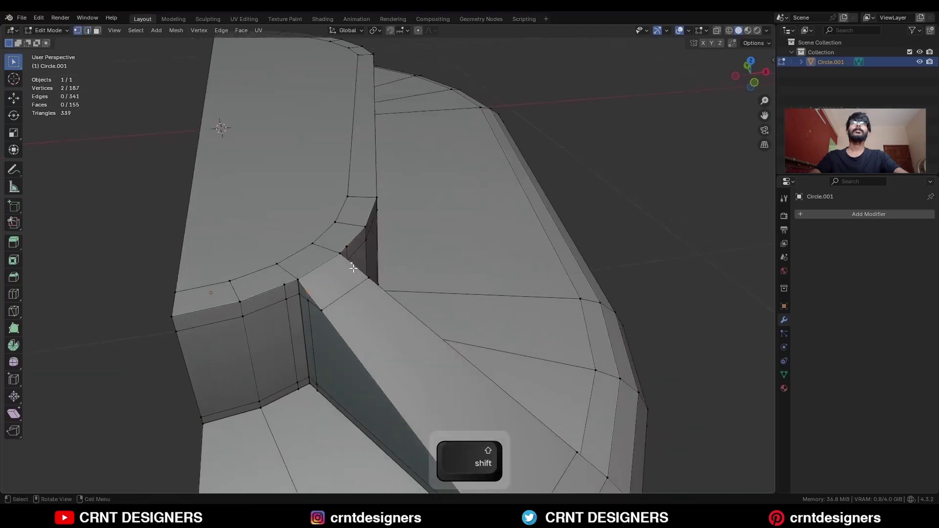
key(j)
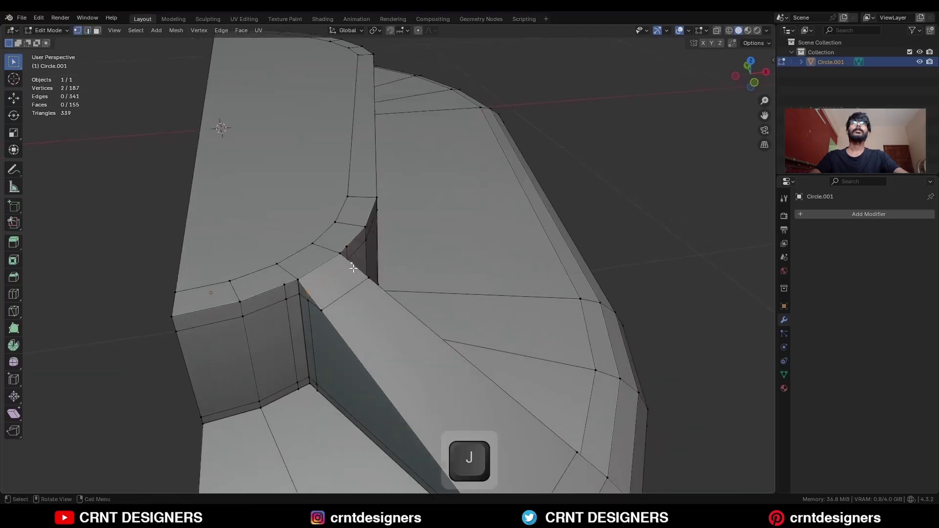
shift+middle_drag(354, 322, 315, 232)
key(2)
shift+click(367, 228)
shift+middle_drag(315, 232, 325, 170)
key(ctrl+x)
Knife a sloped supporting edge across both triangular side faces of the narrow-end rib, from the upper block corner to the outer foot.
key(1)
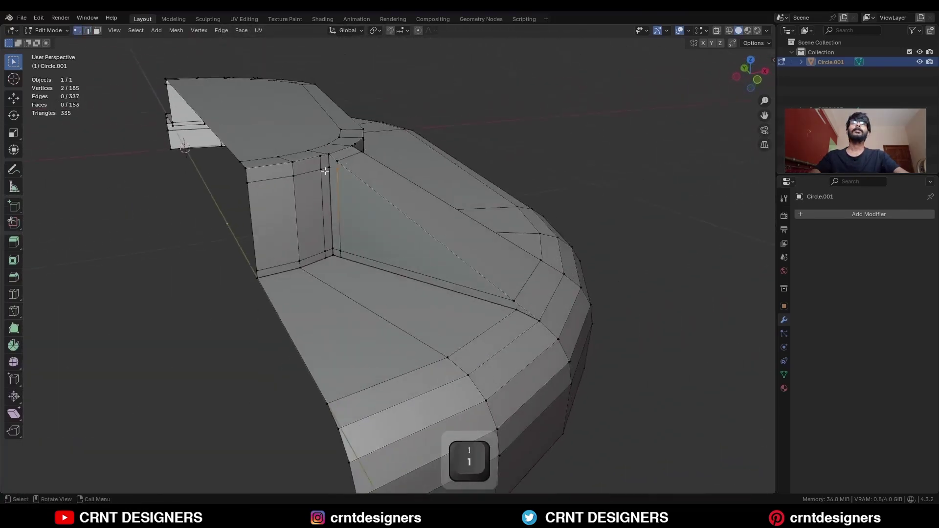
click(11, 311)
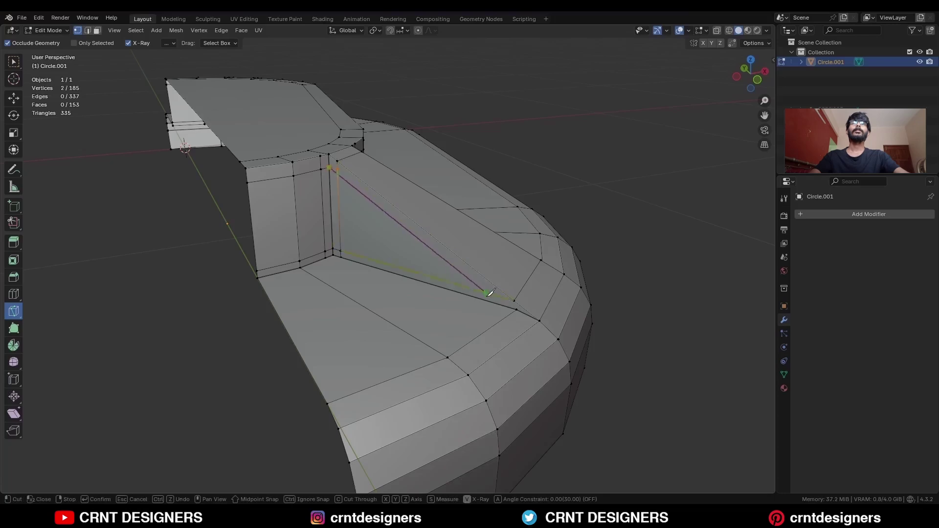
click(516, 309)
key(space)
middle_drag(533, 279, 323, 254)
shift+middle_drag(322, 254, 357, 262)
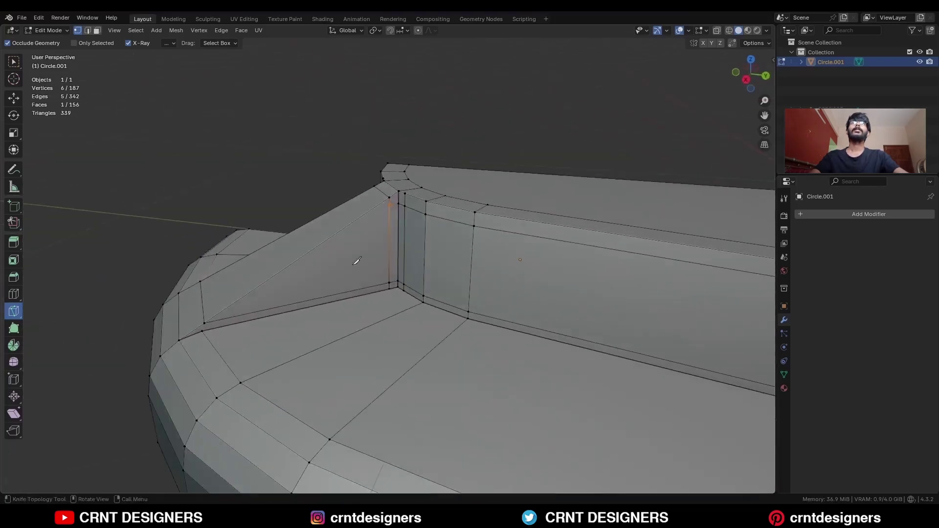
click(399, 201)
click(204, 324)
key(space)
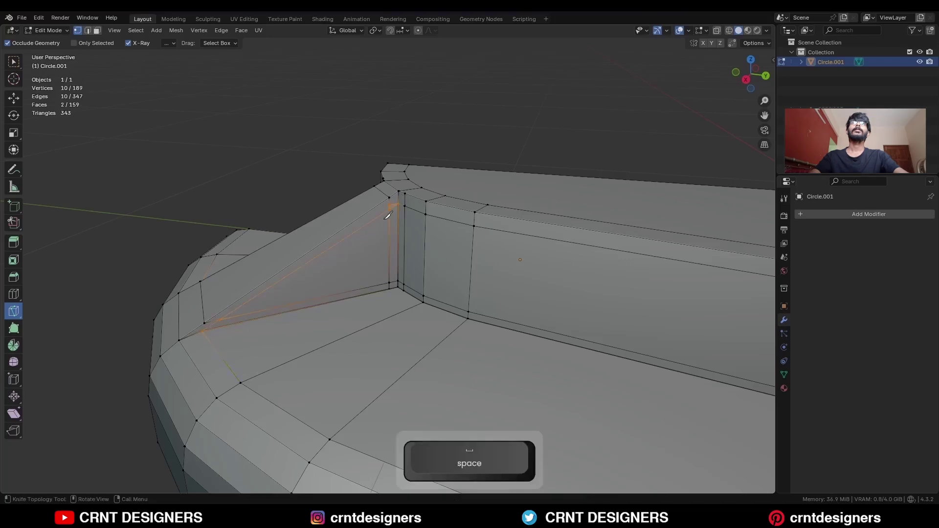
Dissolve the leftover edges at the upper corners of the rib's two side faces and check the resulting face loop.
key(c)
key(ctrl+x)
mouse_move(387, 210)
middle_down()
mouse_move(478, 214)
mouse_move(400, 206)
middle_up()
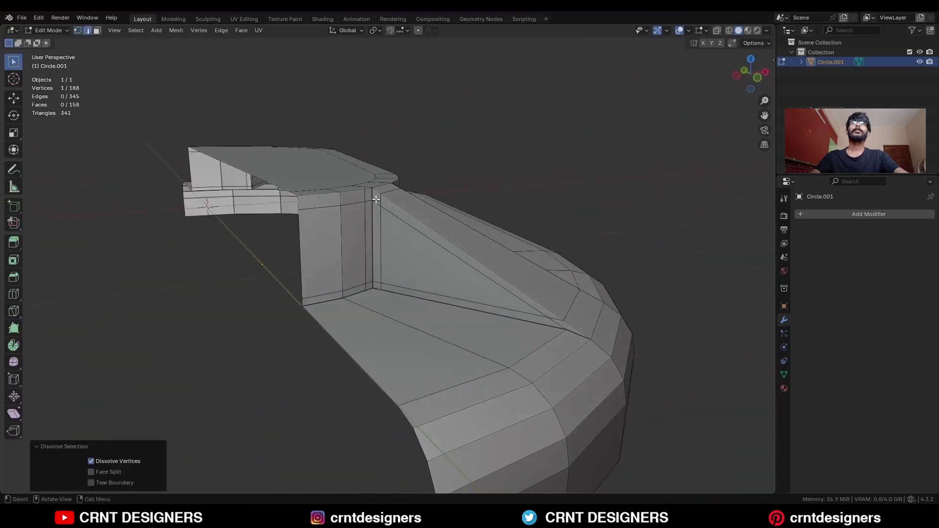
key(ctrl+x)
key(3)
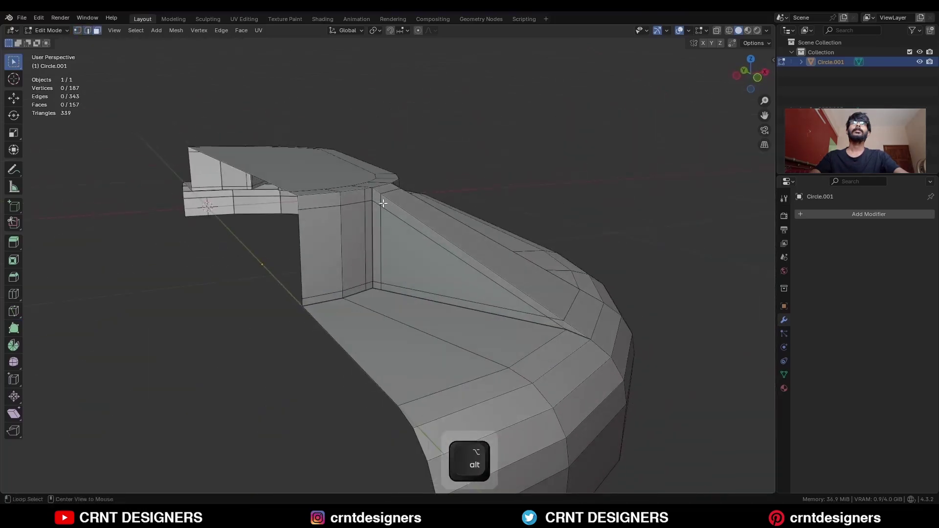
alt+click(381, 202)
middle_drag(485, 234, 432, 215)
click(673, 184)
From top view, knife two straight supporting cuts alongside the rib's first long edge, one outside and one inside, past the outer rim.
key(1)
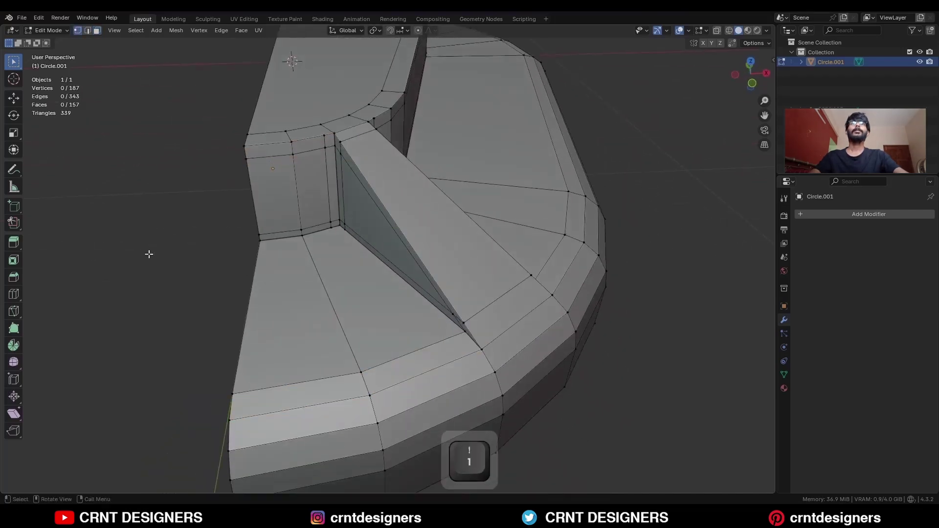
click(15, 313)
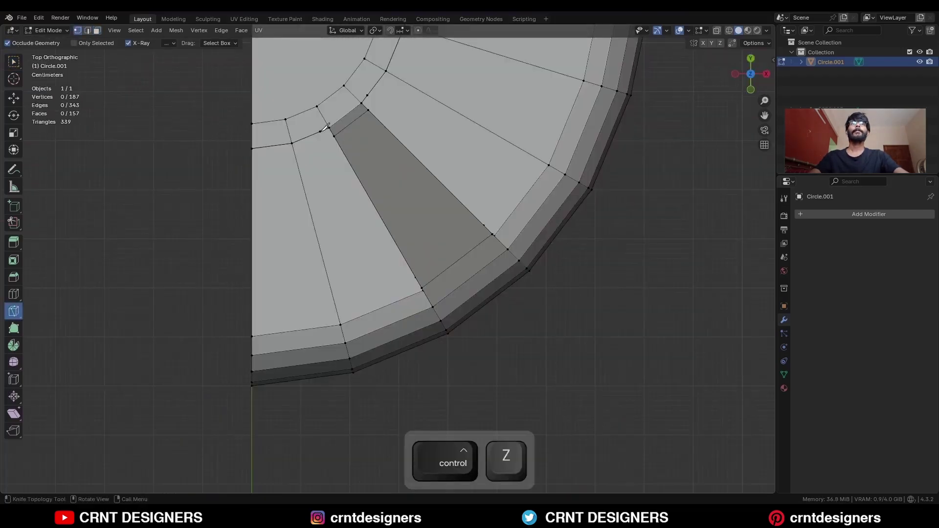
click(320, 132)
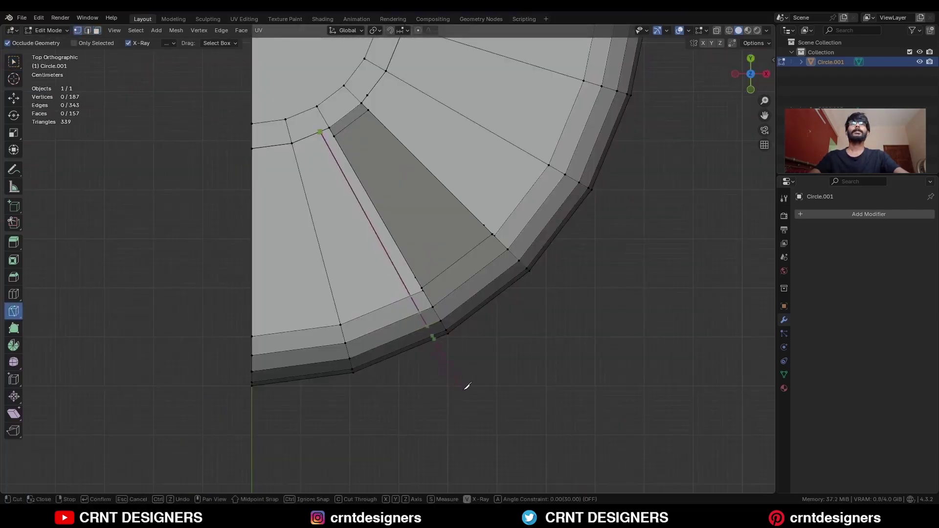
key(space)
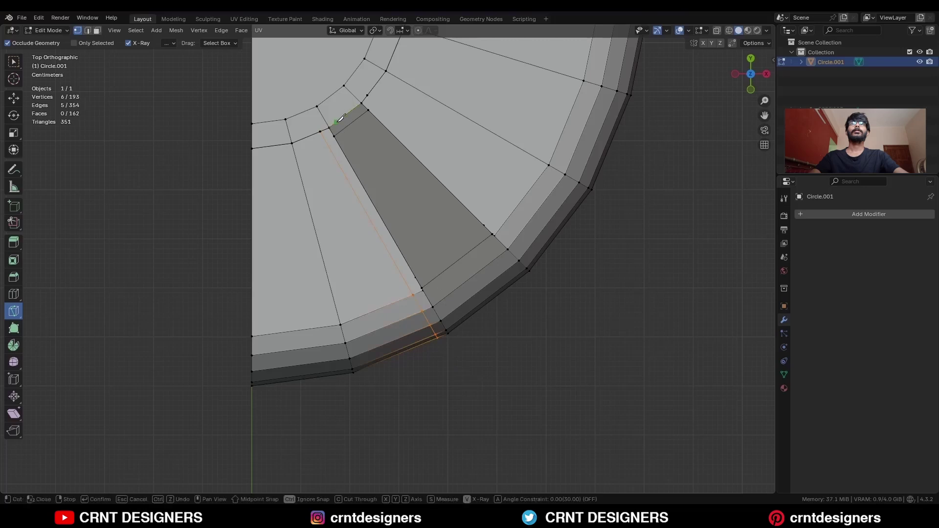
click(496, 388)
key(space)
Knife matching supporting cuts inside and outside the rib's second long edge, running from the block out over the rim.
shift+middle_drag(421, 149, 399, 190)
click(333, 150)
key(space)
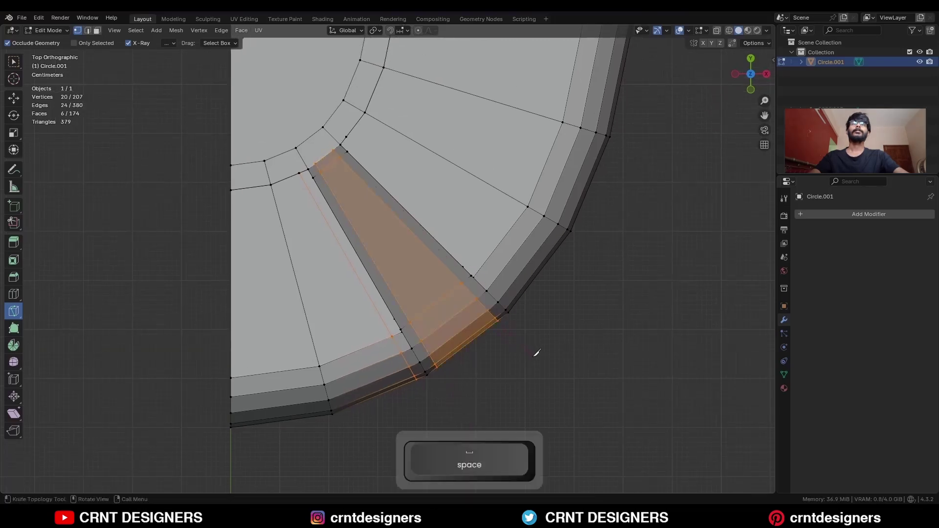
click(347, 136)
click(482, 266)
key(space)
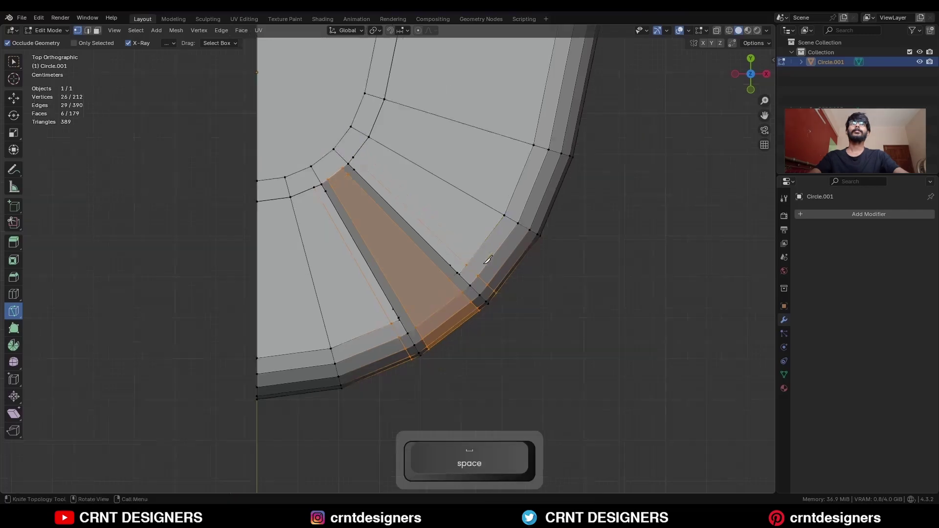
Merge the three rim vertices below the rib's first outer corner into one and dissolve the leftover cut edges beneath it.
middle_drag(493, 259, 477, 222)
key(w)
click(390, 195)
shift+middle_drag(477, 222, 453, 272)
scroll(448, 331, up, 2)
shift+middle_drag(448, 330, 399, 332)
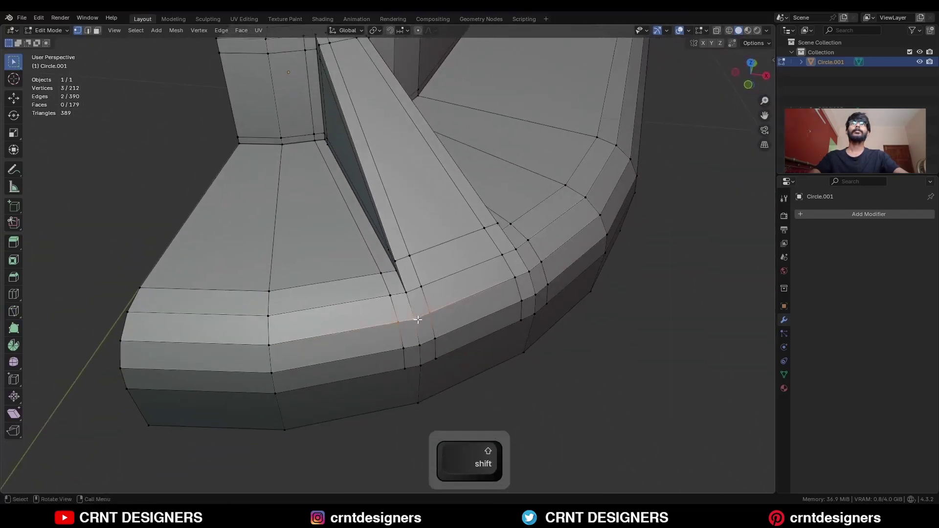
key(m)
click(417, 319)
key(2)
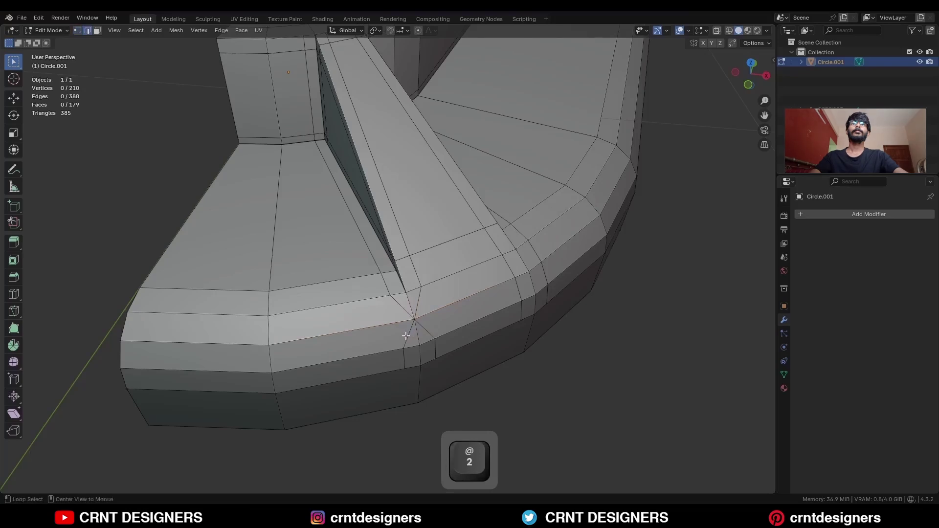
key(ctrl+x)
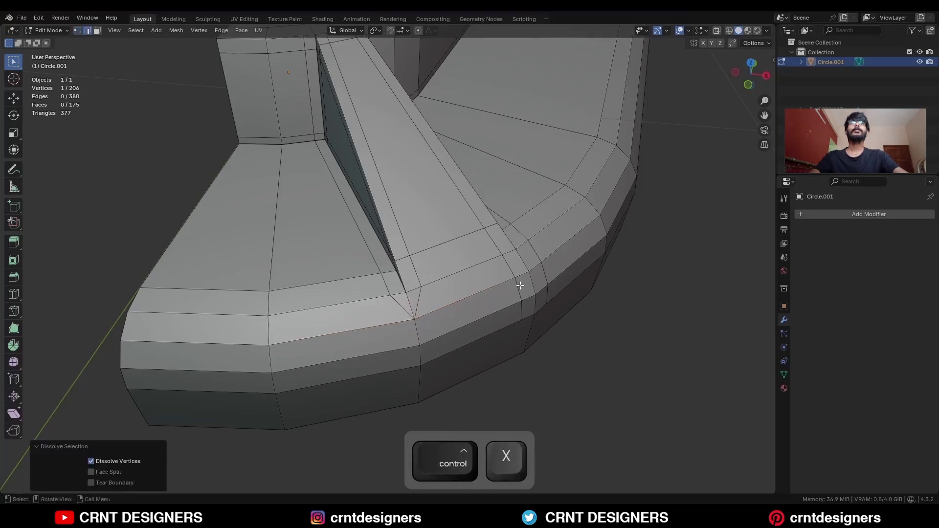
Merge the rim vertices below the rib's other outer corner using At Last and dissolve the leftover cut edges beneath them.
middle_drag(518, 283, 435, 318)
key(1)
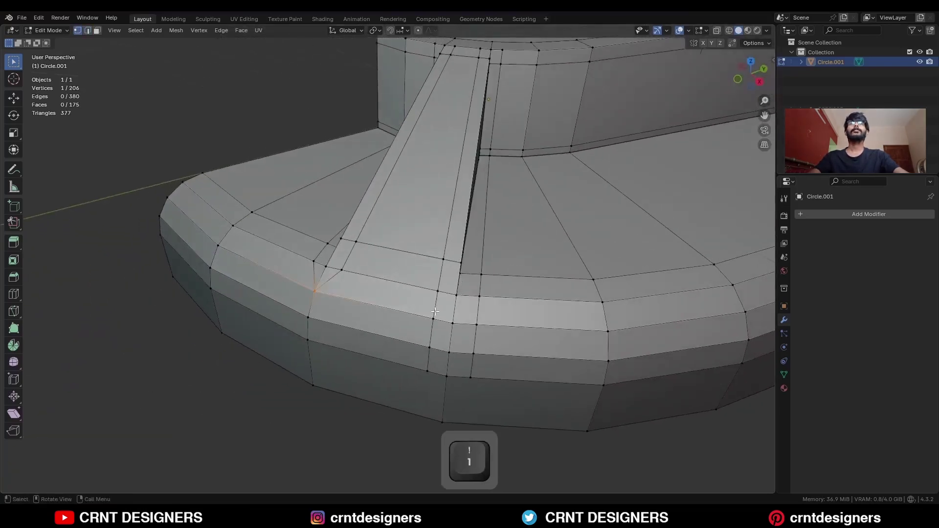
click(433, 318)
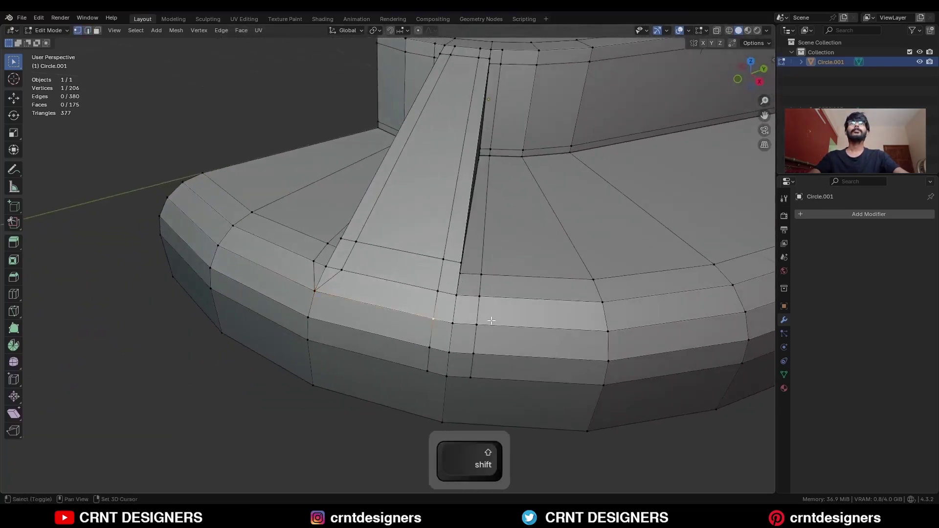
key(m)
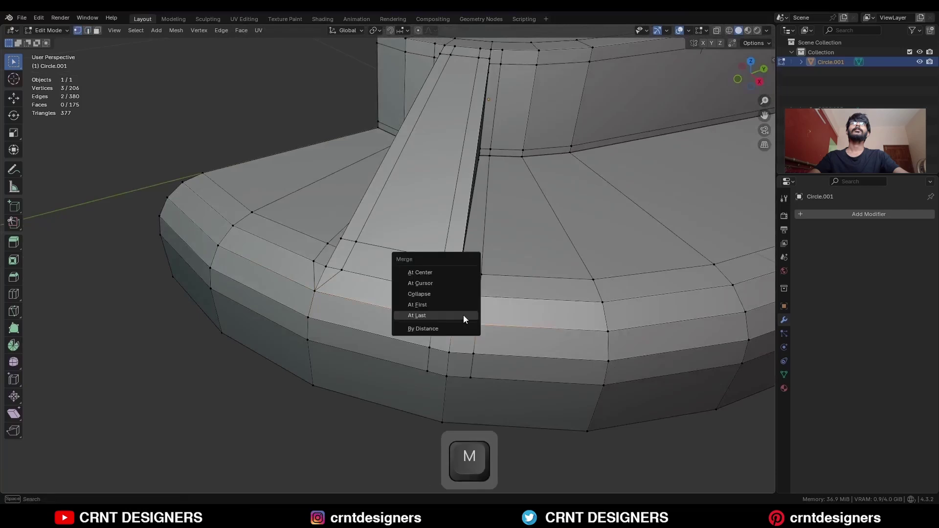
click(463, 315)
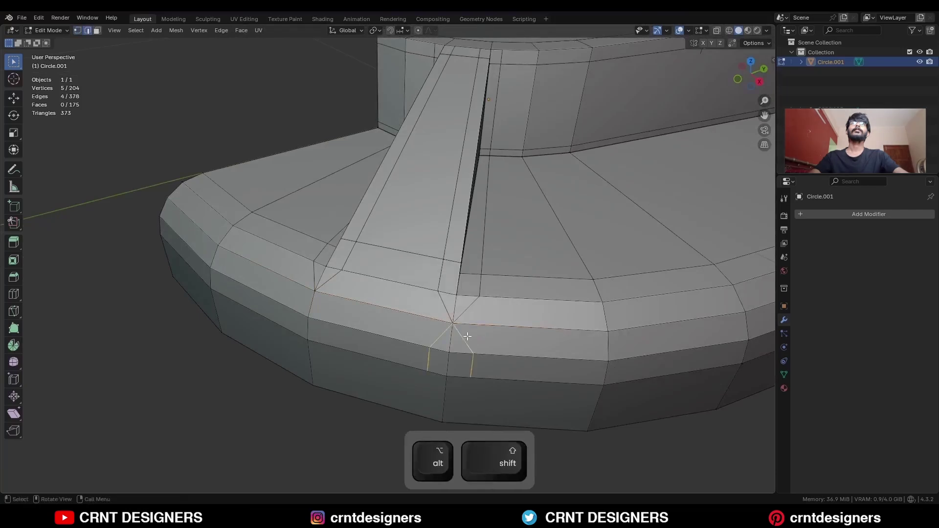
key(ctrl+x)
scroll(489, 259, down, 2)
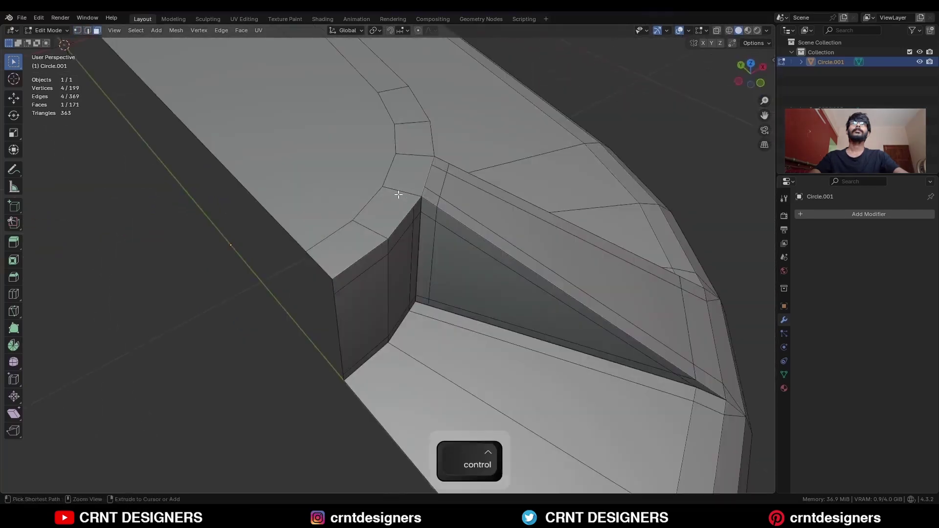
Add centred loop cuts along the block's top border on both sides of the rib and connect their ends across the gap.
key(ctrl+r)
click(371, 224)
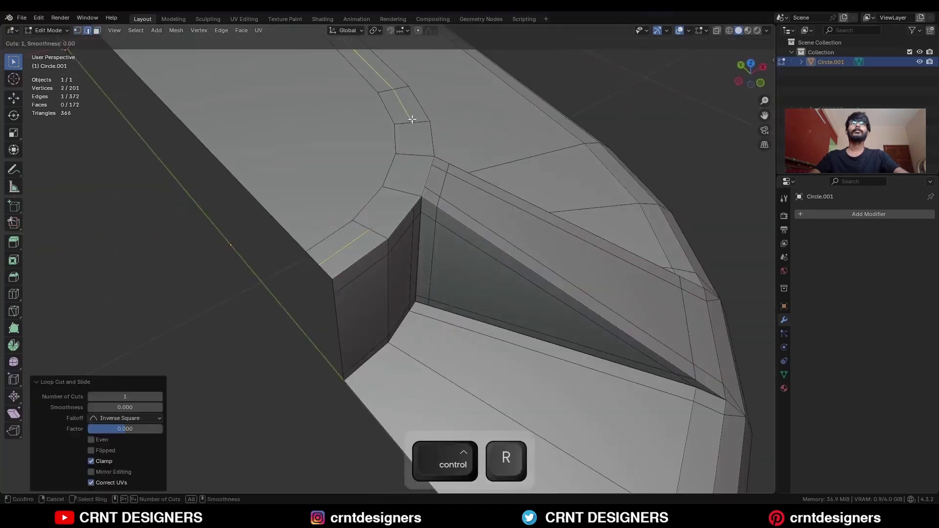
key(ctrl+r)
click(411, 184)
key(1)
click(404, 190)
shift+click(372, 228)
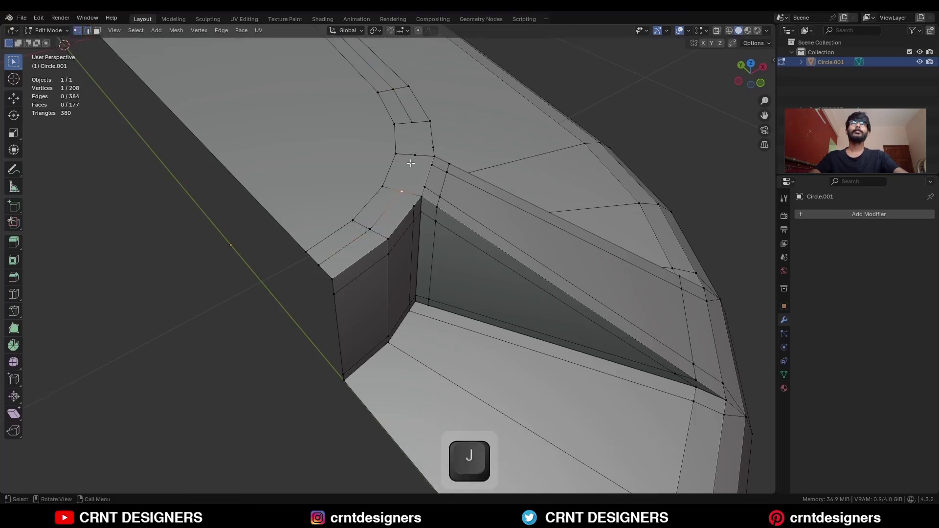
Knife V-shaped cuts across the block's top border at both rib corners, from the inner border vertices to the supporting edges.
middle_drag(422, 147, 196, 255)
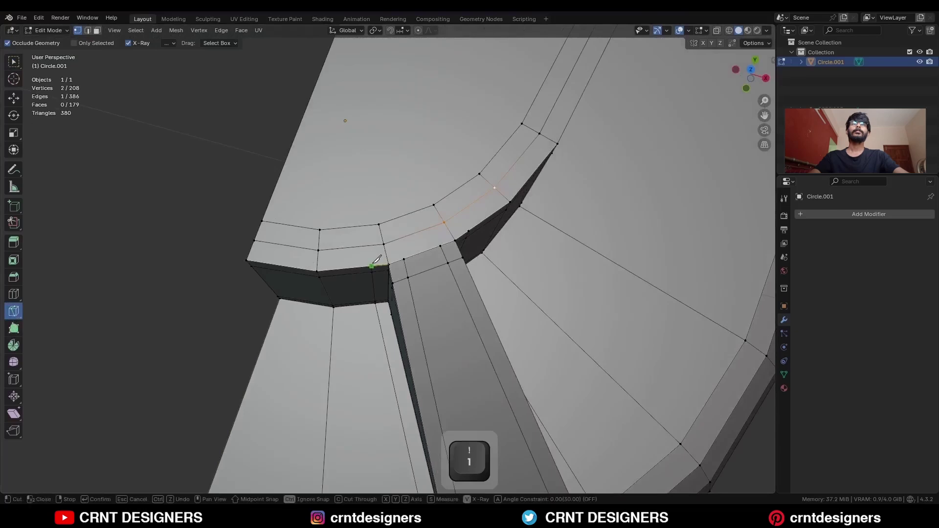
click(403, 259)
key(space)
middle_drag(403, 259, 422, 248)
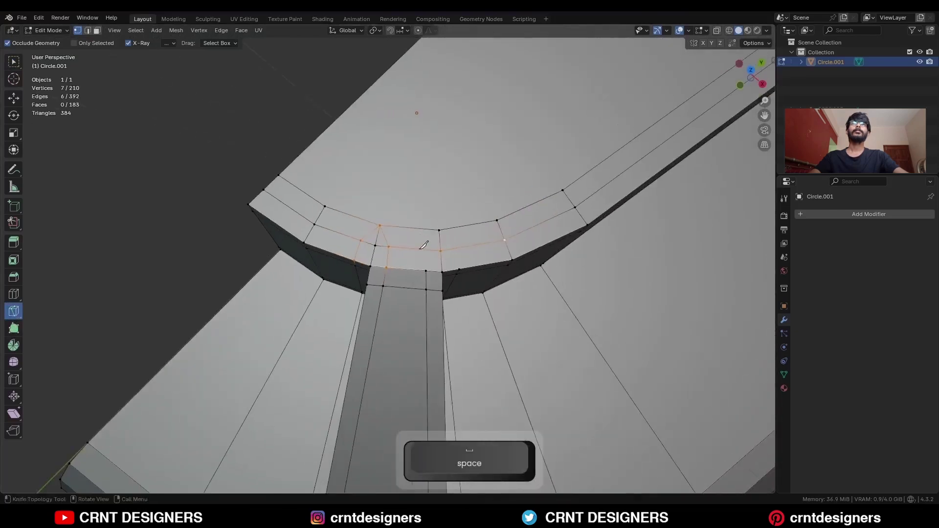
click(425, 270)
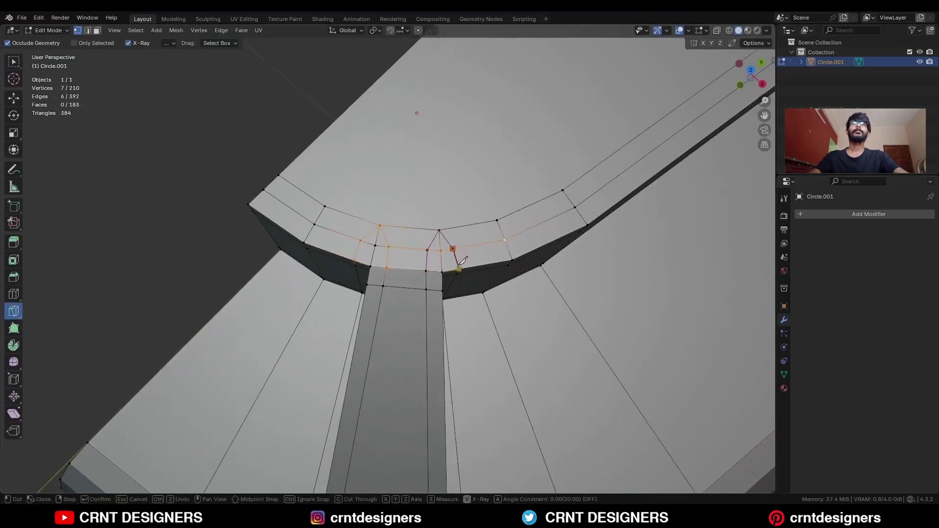
key(space)
Check the face loop at the rib's top and inspect the whole base in Object Mode.
key(3)
middle_drag(462, 261, 436, 241)
alt+click(419, 226)
key(Tab)
scroll(638, 269, down, 6)
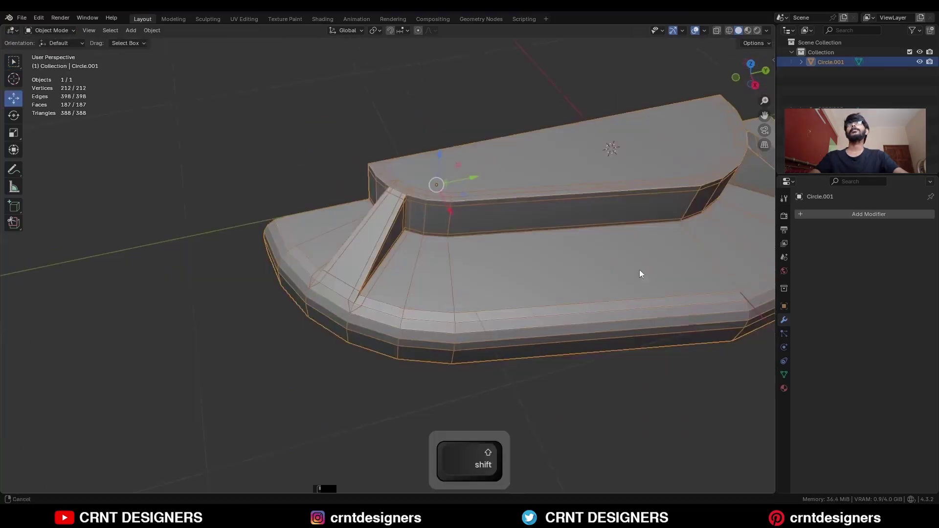
shift+middle_drag(639, 268, 447, 261)
middle_drag(526, 213, 482, 230)
shift+middle_drag(552, 275, 421, 279)
scroll(422, 279, up, 3)
Add a loop cut to the floor along the block's long side and slide it toward the block with factor -0.869.
key(Tab)
middle_drag(438, 242, 492, 264)
key(1)
key(ctrl+r)
click(493, 264)
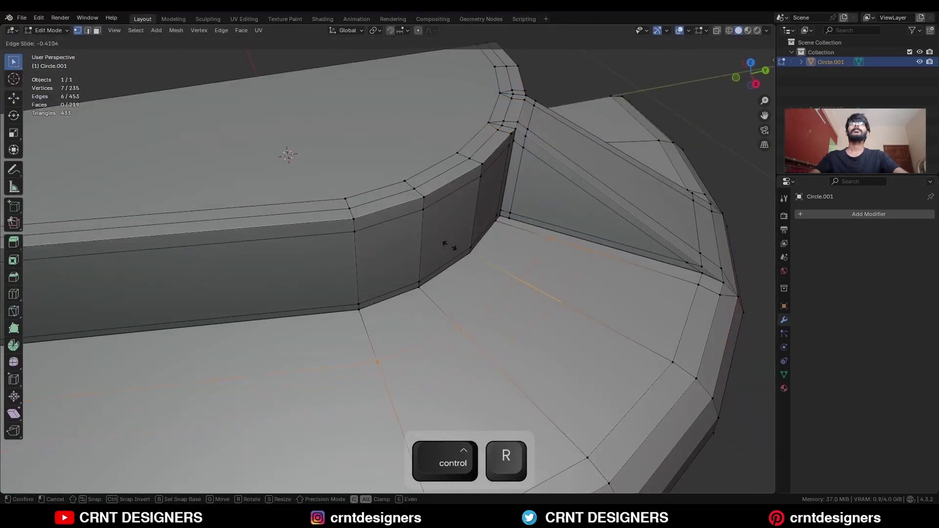
click(398, 229)
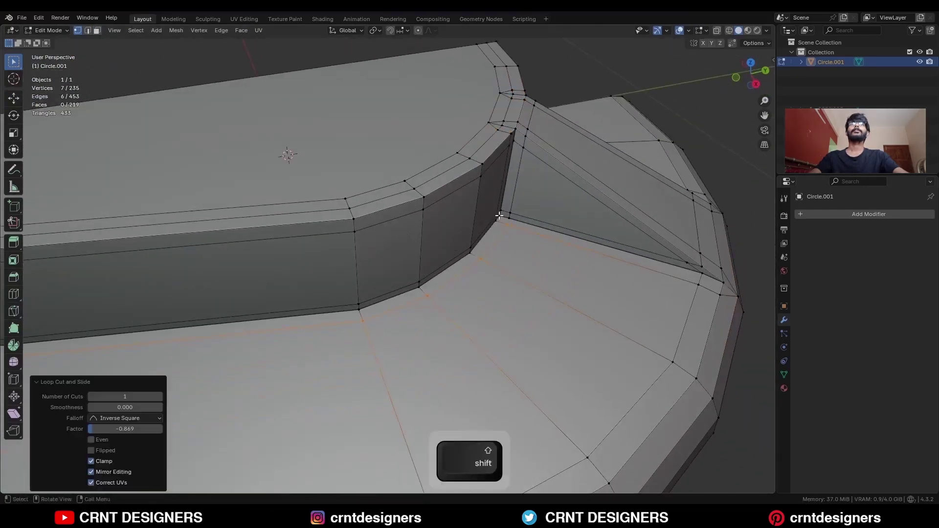
Connect both ends of the long floor loop to the neighbouring corner vertices at the base of the two ribs.
click(506, 224)
shift+click(512, 219)
scroll(522, 186, down, 2)
shift+middle_drag(270, 237, 589, 226)
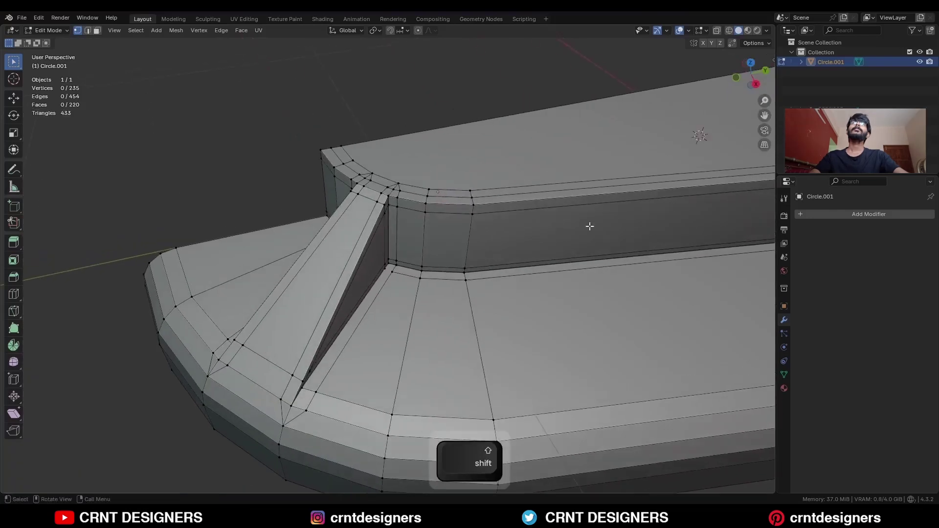
scroll(489, 250, up, 3)
click(394, 278)
Loop cut the narrow-end floor between the open centre edge and the rib at factor 0.876, and connect its end to the rib's base corner.
middle_drag(401, 264, 398, 266)
key(ctrl+r)
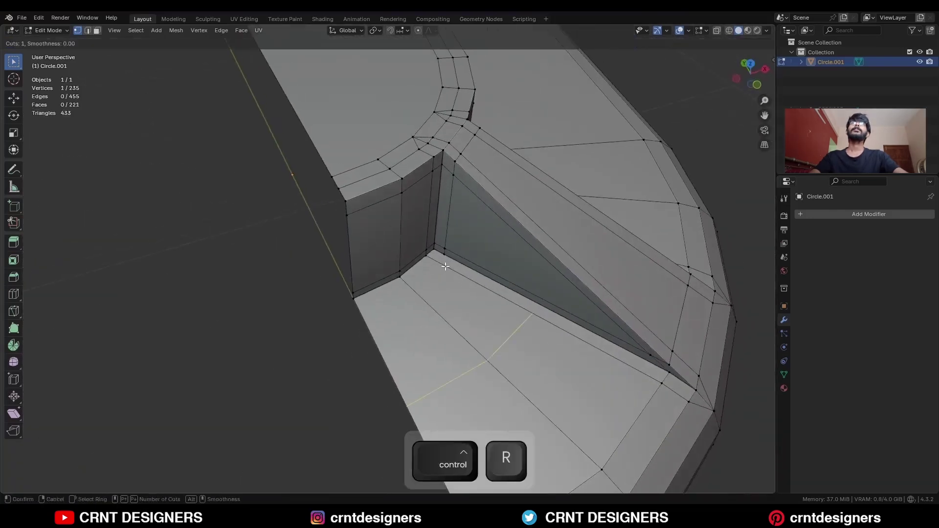
click(423, 249)
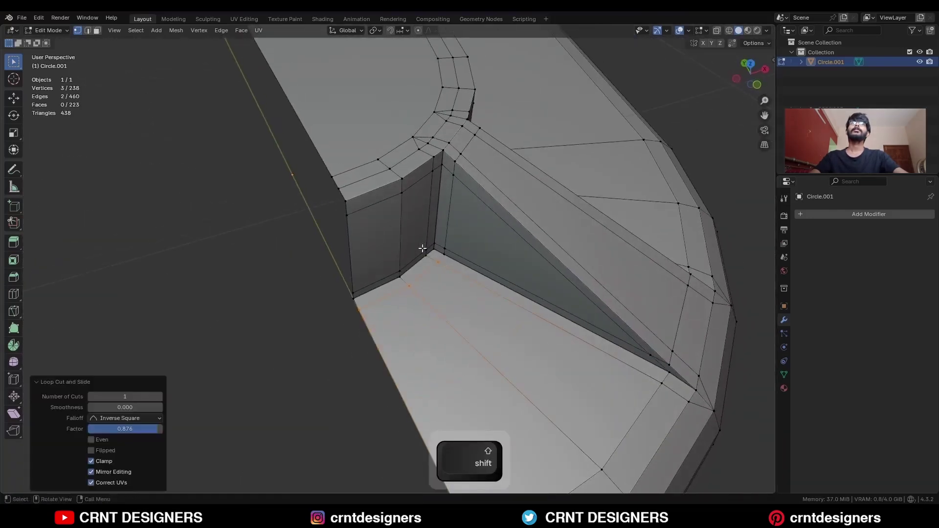
shift+click(446, 258)
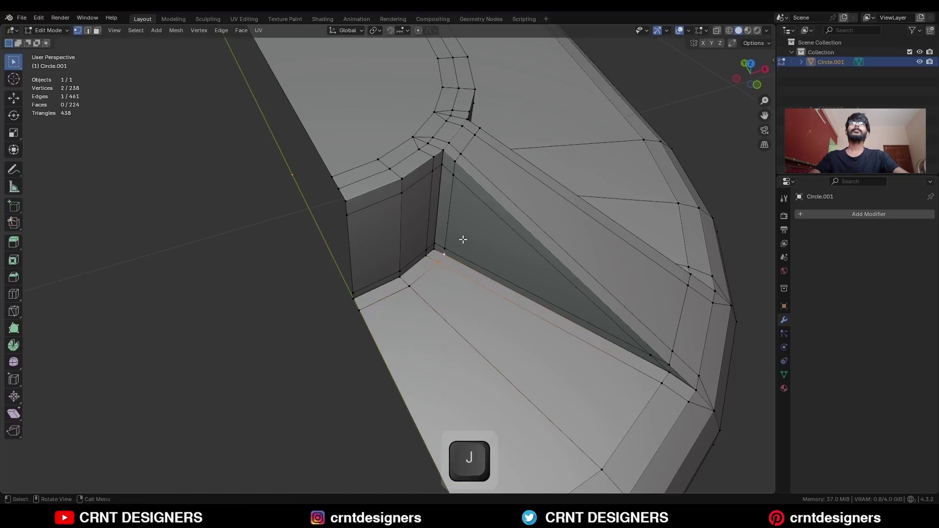
scroll(591, 163, down, 3)
middle_drag(598, 167, 504, 210)
shift+middle_drag(503, 211, 531, 242)
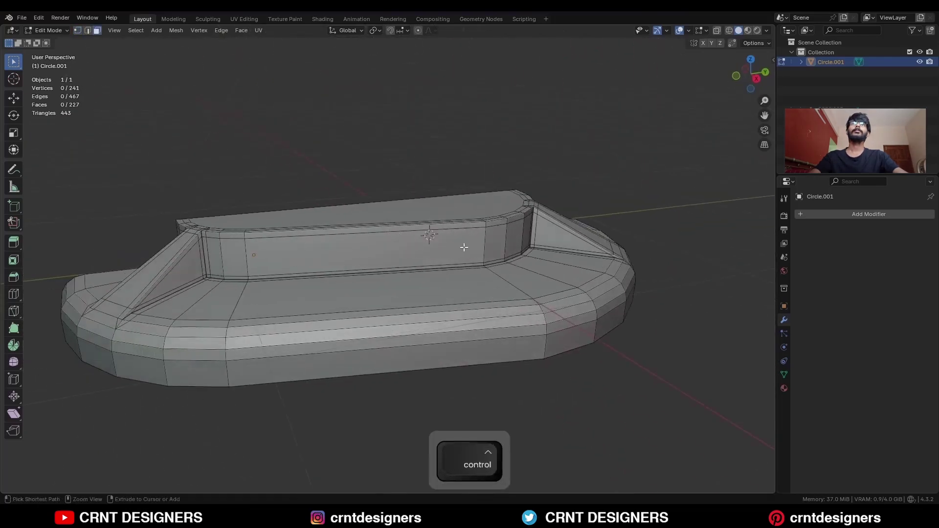
Add centred loop cuts to the raised block's side wall, one along its long side and one at its narrow end.
key(ctrl+r)
click(476, 239)
right_click(476, 240)
middle_drag(476, 239, 462, 264)
key(ctrl+r)
key(ctrl+r)
click(386, 284)
right_click(386, 283)
Symmetrize the whole mesh to rebuild the missing half of the base.
scroll(450, 207, down, 3)
key(a)
click(172, 32)
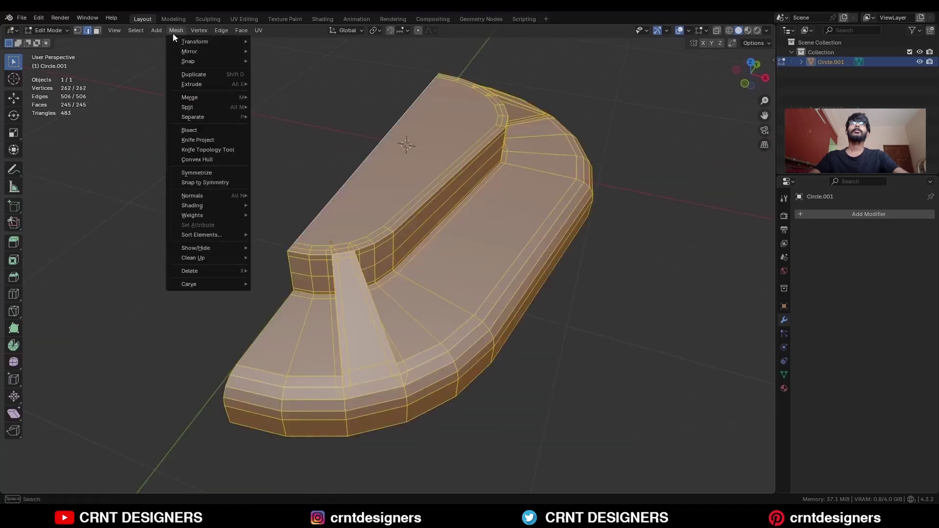
click(190, 174)
click(582, 222)
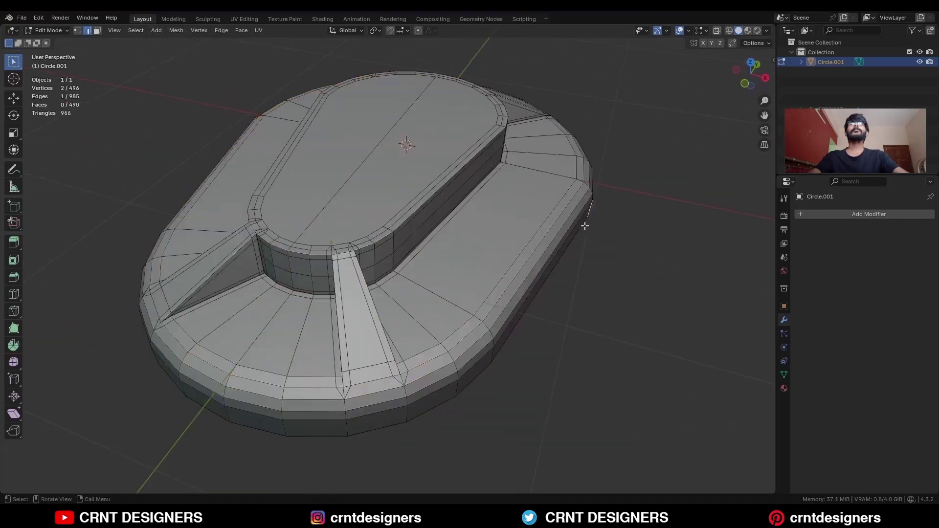
Add a centred lengthwise loop cut to the floor on each long side of the block.
key(ctrl+r)
click(455, 166)
right_click(455, 166)
middle_drag(456, 166, 431, 171)
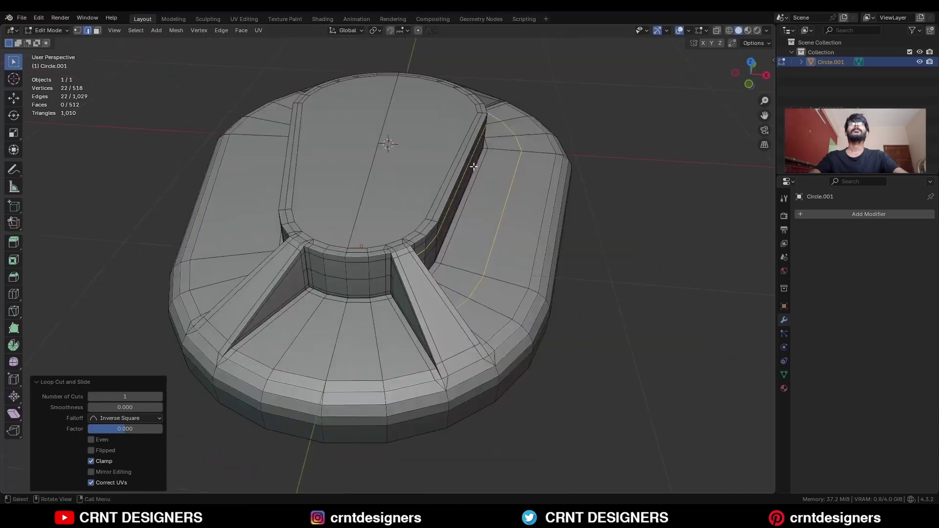
key(ctrl+r)
click(236, 259)
right_click(237, 260)
Add three evenly spaced crosswise loop cuts through one long side of the base.
middle_drag(603, 166, 579, 210)
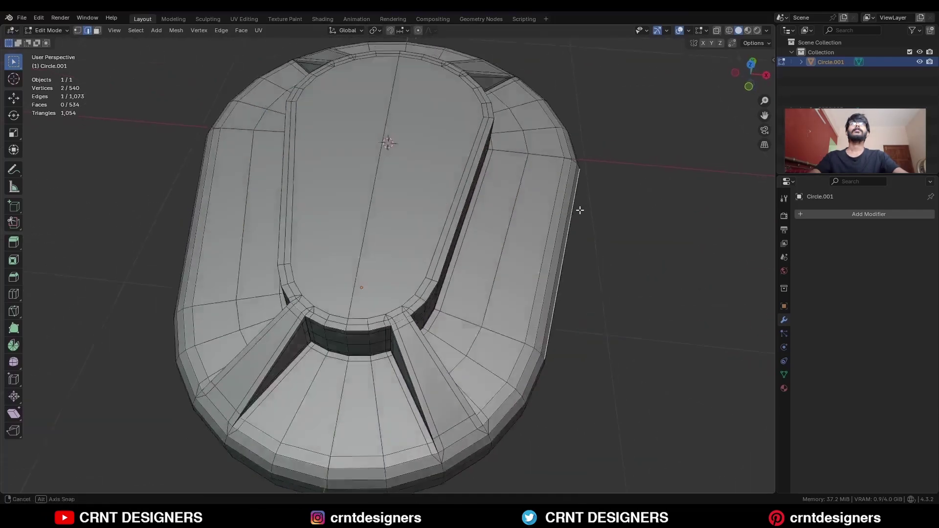
scroll(579, 210, up, 2)
key(ctrl+r)
scroll(517, 232, up, 2)
click(517, 232)
right_click(516, 233)
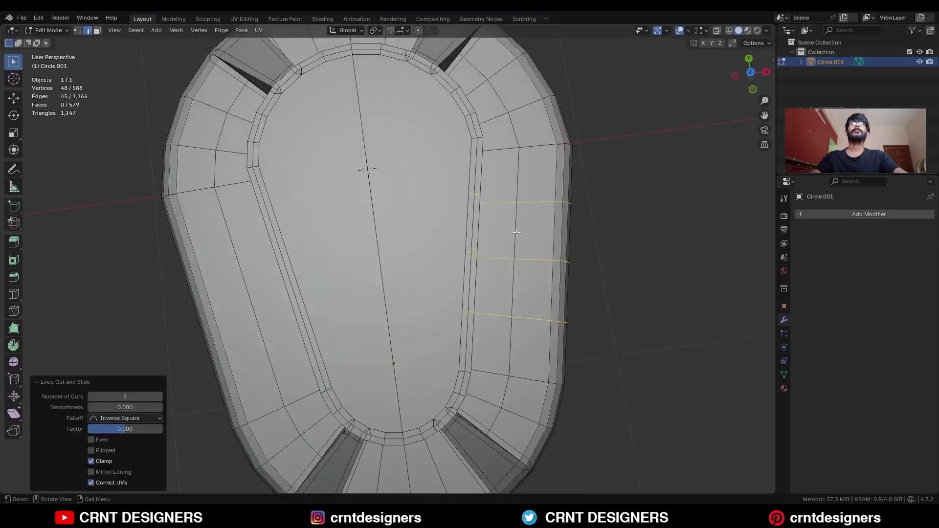
Add a 24-vertex cylinder over the block's wide end, scale it to about 0.33 and raise it to sink partly into the block.
click(732, 73)
click(750, 72)
key(Tab)
key(shift+a)
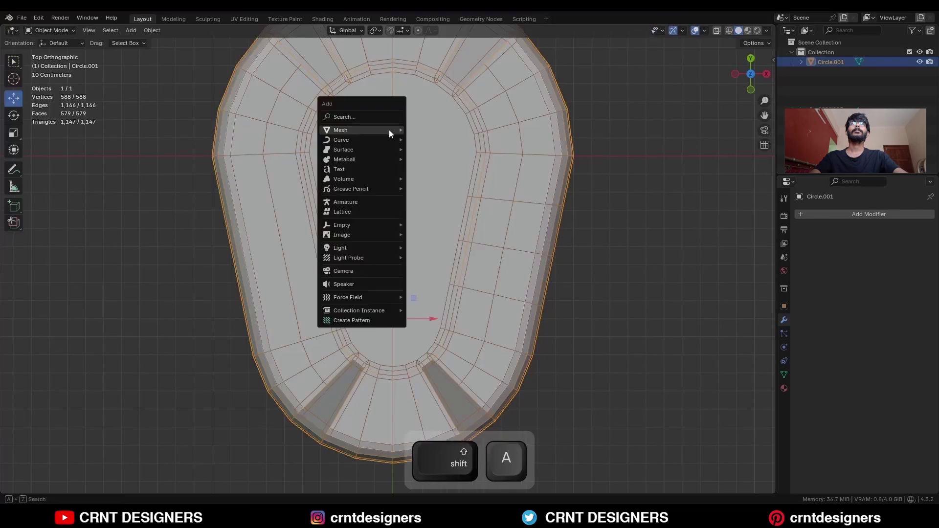
mouse_move(392, 129)
click(460, 178)
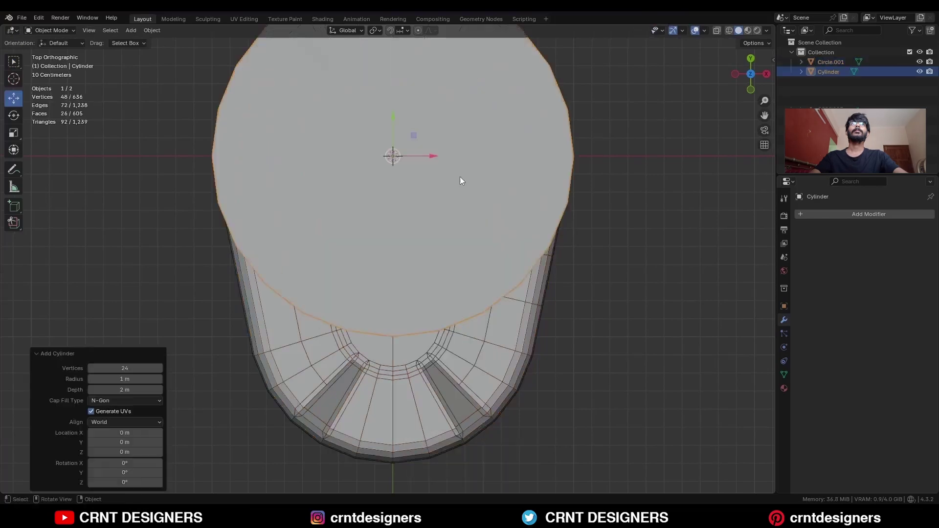
key(s)
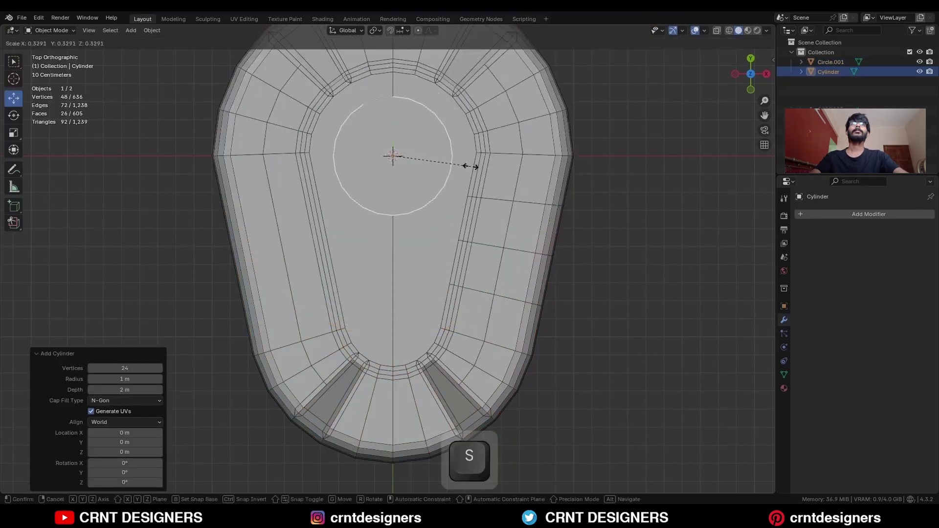
click(482, 171)
middle_drag(491, 201, 469, 216)
Subtract the cylinder from the base with a Boolean Difference and apply the modifier.
shift+click(470, 216)
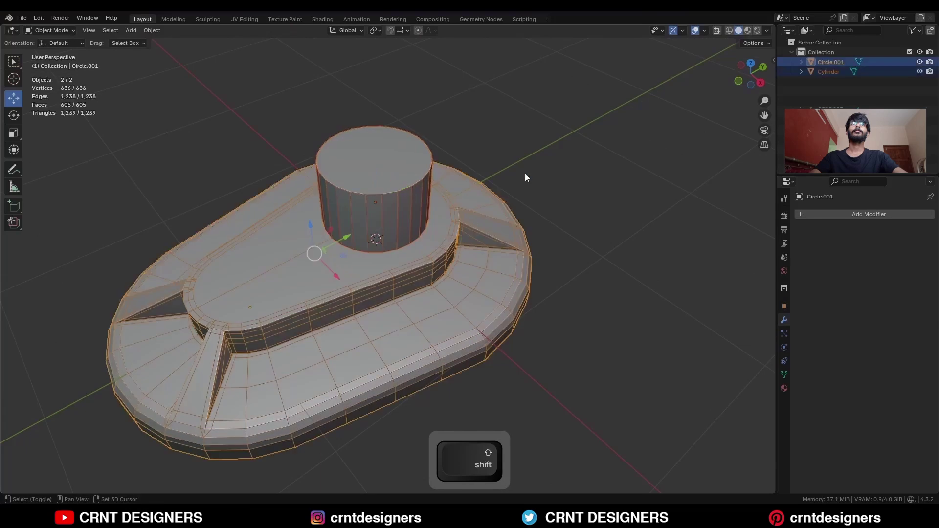
key(shift+q)
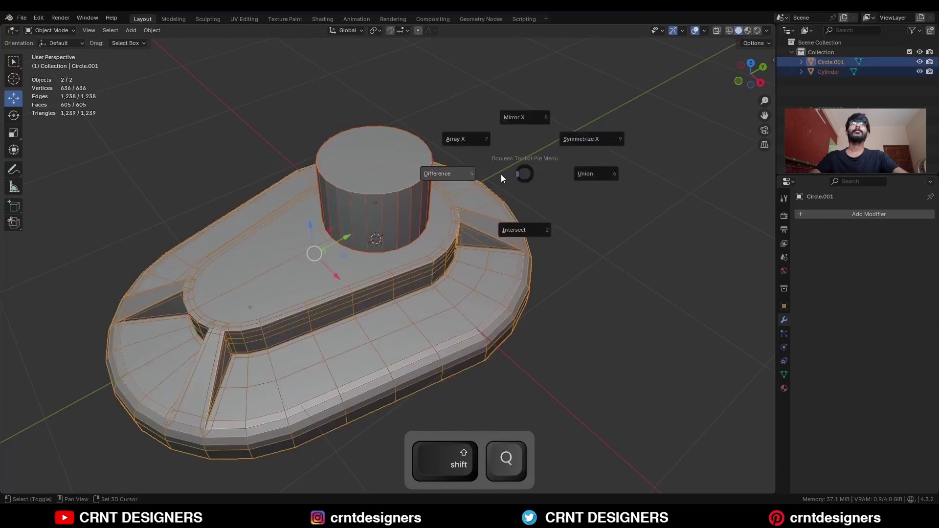
click(463, 175)
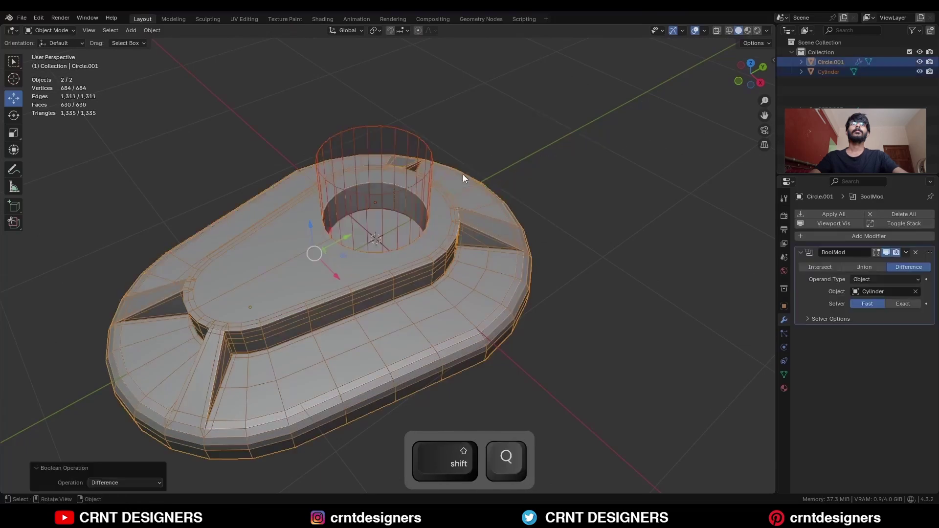
click(906, 253)
click(915, 267)
Delete the cutter cylinder and select the base.
click(413, 132)
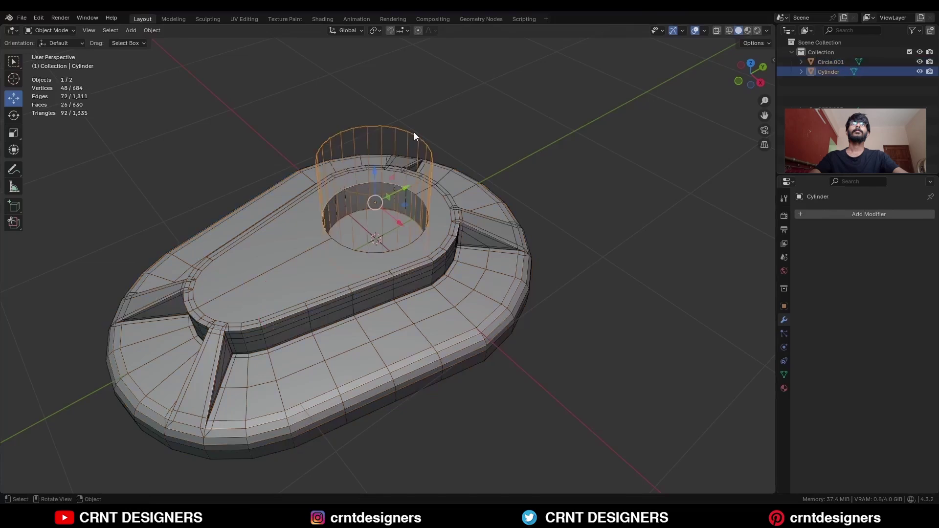
key(x)
click(414, 132)
shift+middle_drag(446, 215, 504, 178)
click(509, 177)
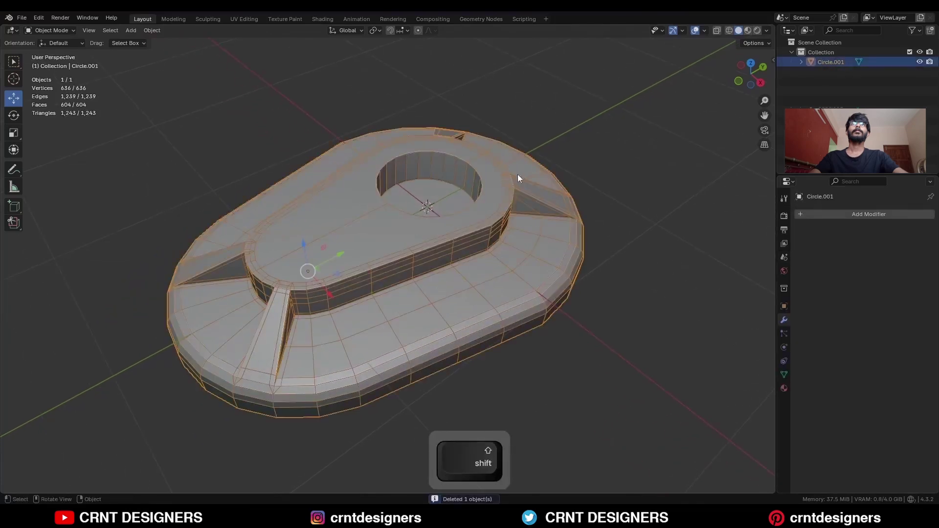
Update the normals of the base's entire mesh in Edit Mode.
key(Tab)
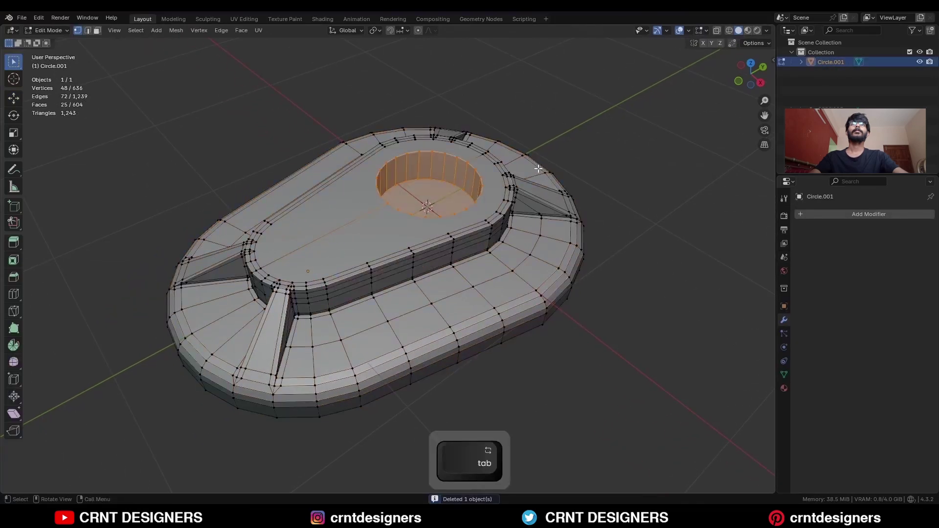
key(a)
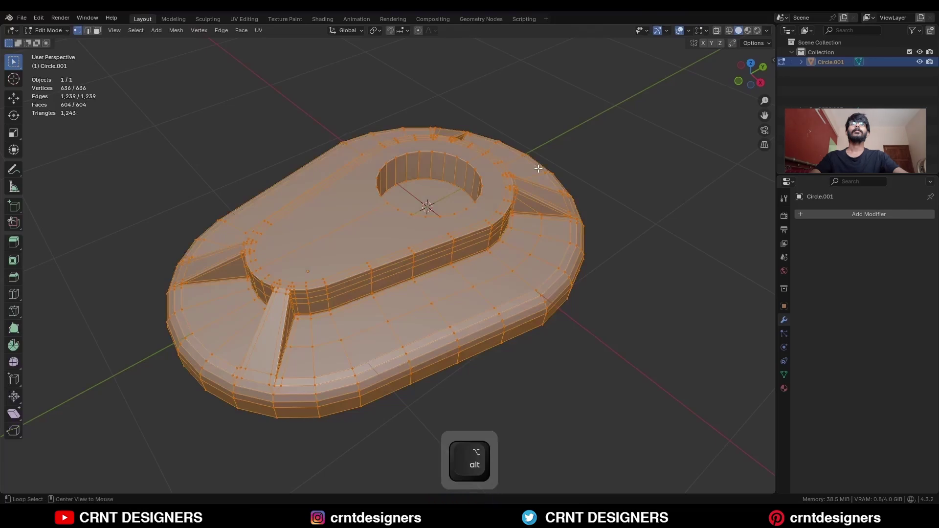
key(alt+n)
click(537, 168)
Bevel the top edge loop of the round hole with one segment and an offset of about 0.05 m.
key(2)
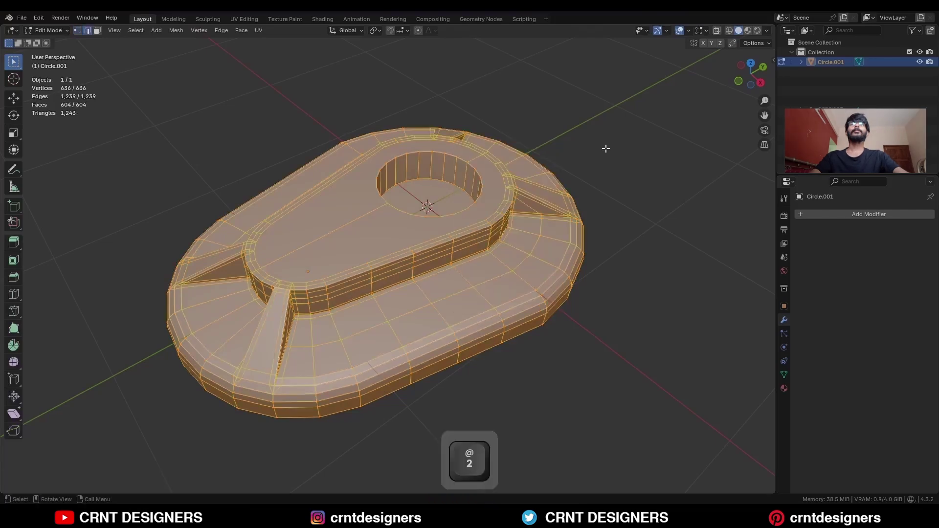
click(532, 152)
alt+click(478, 172)
scroll(489, 176, up, 3)
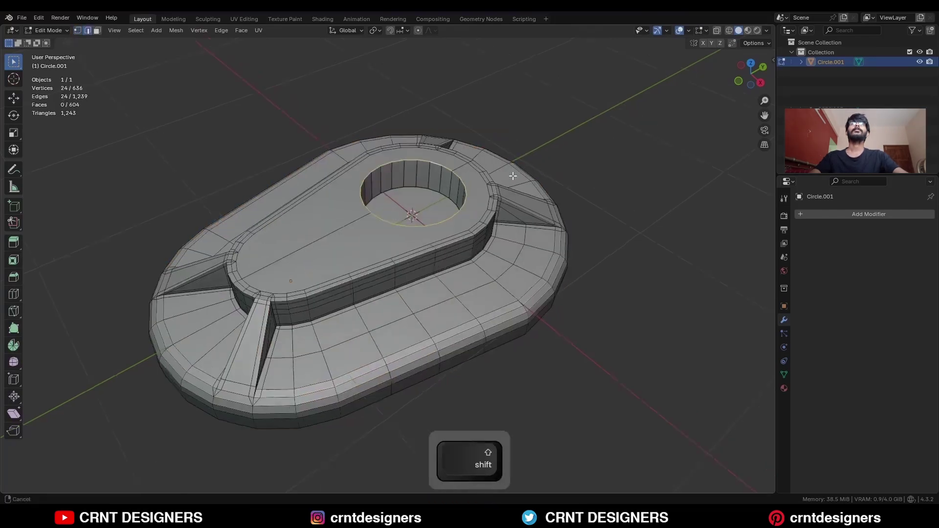
key(ctrl+b)
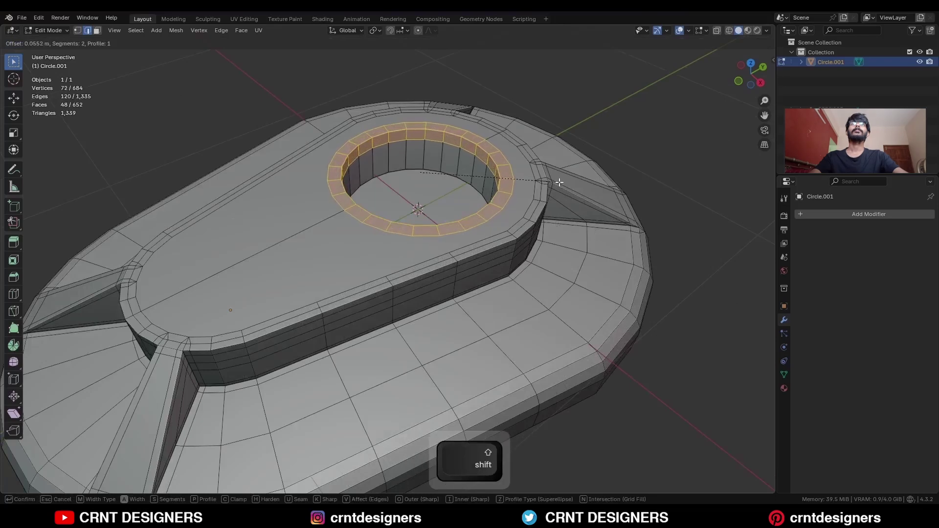
shift+scroll(560, 182, down, 1)
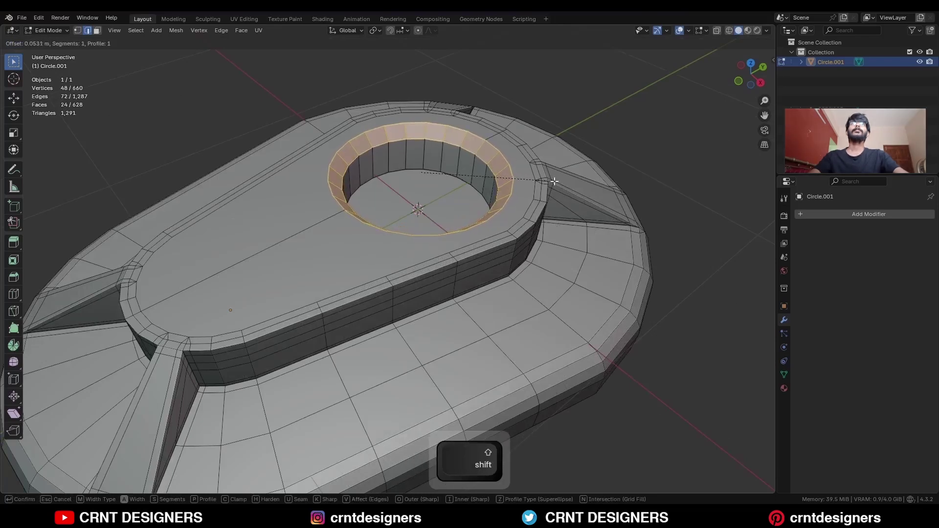
click(554, 181)
Bevel both edge loops of the hole's chamfer with two segments and a width of 0.0122 m.
scroll(542, 166, up, 2)
alt+click(534, 151)
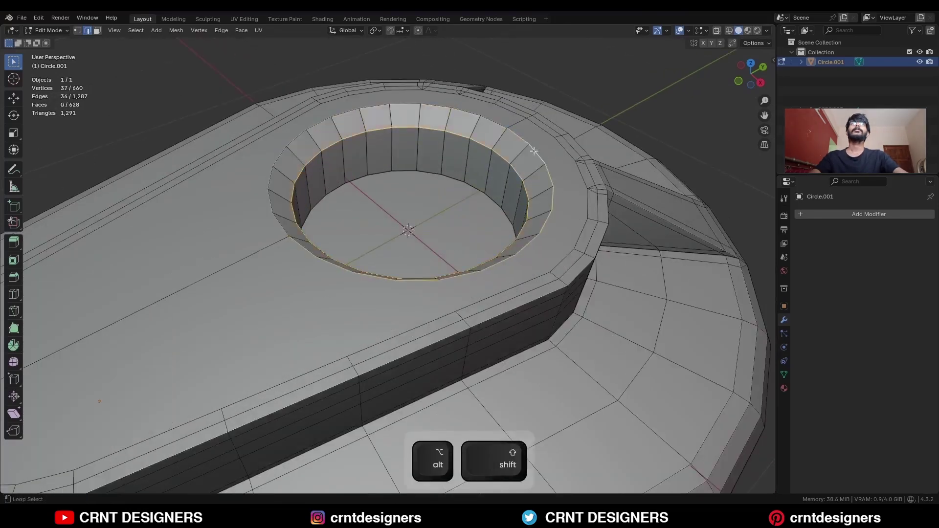
key(ctrl+b)
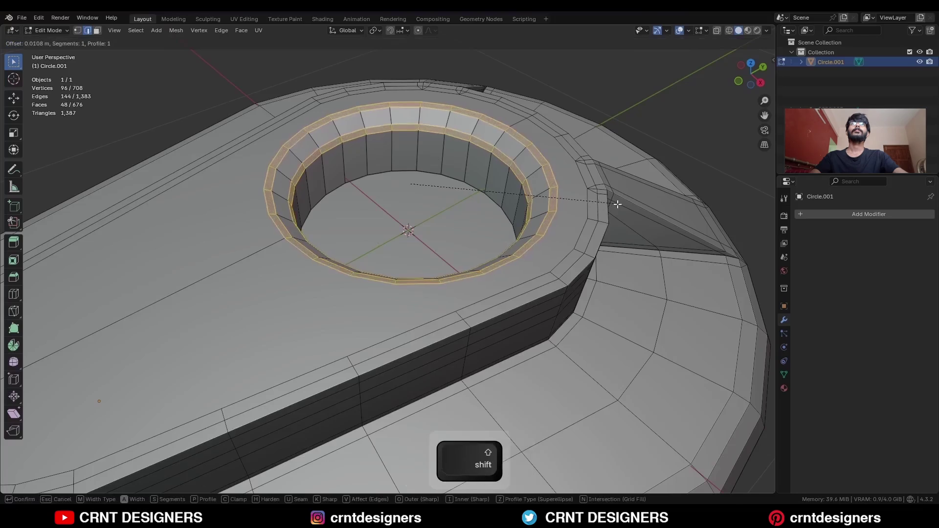
scroll(621, 206, up, 1)
click(621, 206)
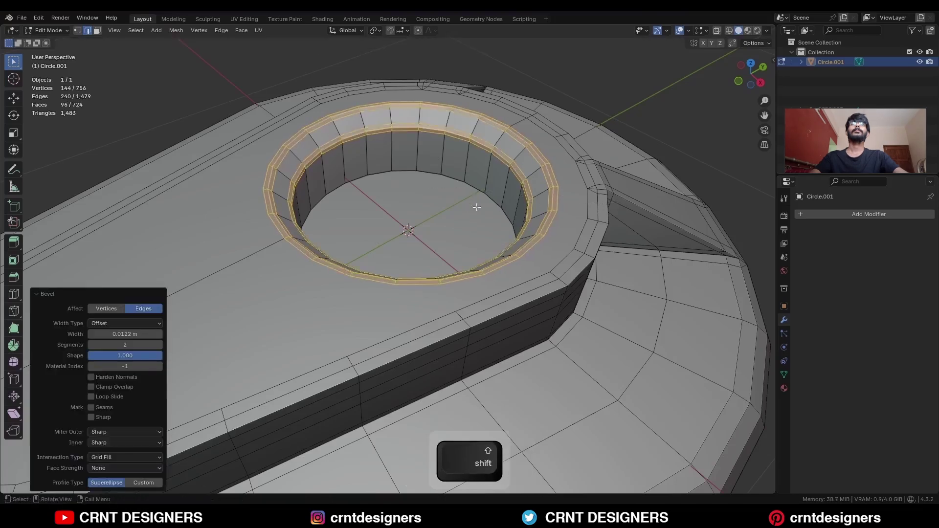
Inset the hole's floor face and move the inner face up 0.12021 m along Z.
key(3)
drag(405, 243, 405, 243)
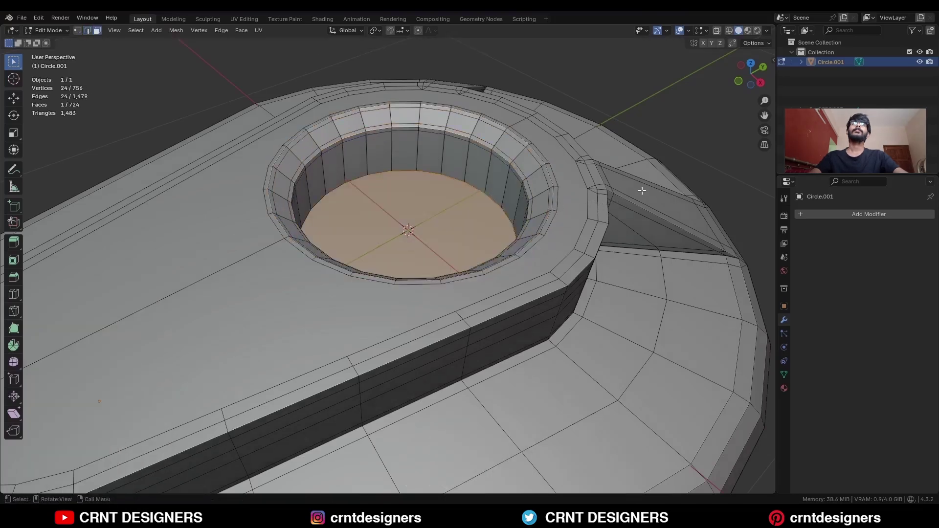
key(i)
shift+click(531, 205)
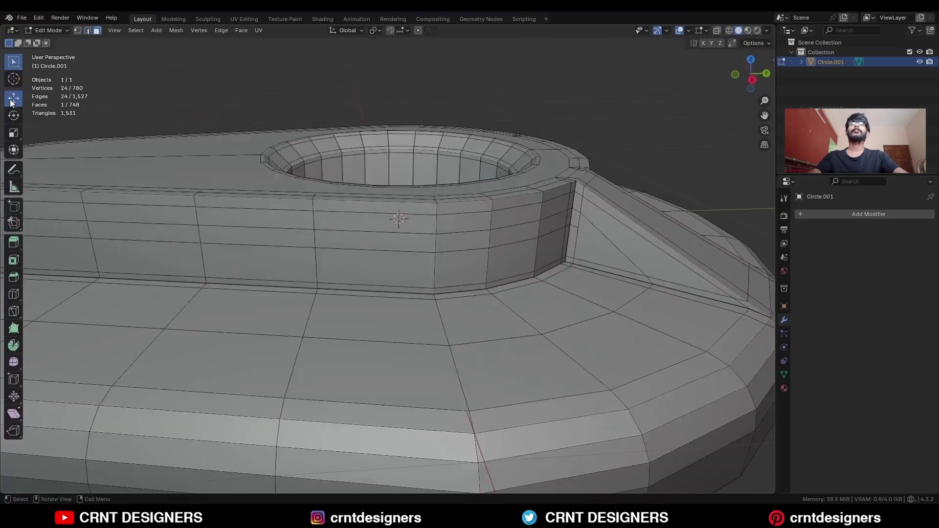
click(13, 99)
middle_drag(414, 109, 418, 139)
drag(399, 197, 395, 163)
Inset the raised disc's top face by about 0.03 m.
middle_drag(396, 164, 480, 201)
key(i)
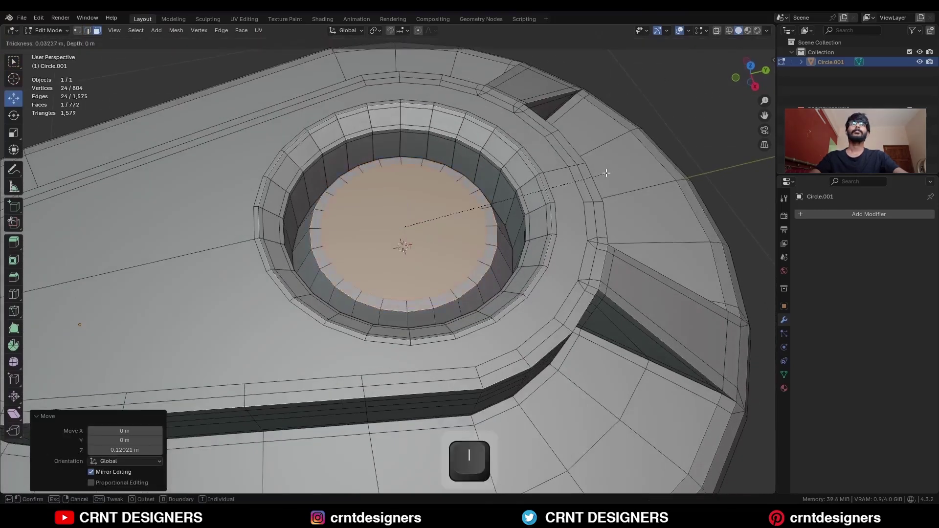
click(599, 173)
Bevel the raised disc's outer edge loop and the hole's bottom edge loop with two segments and a width of 0.0126 m.
middle_drag(599, 174, 551, 199)
alt+shift+click(515, 232)
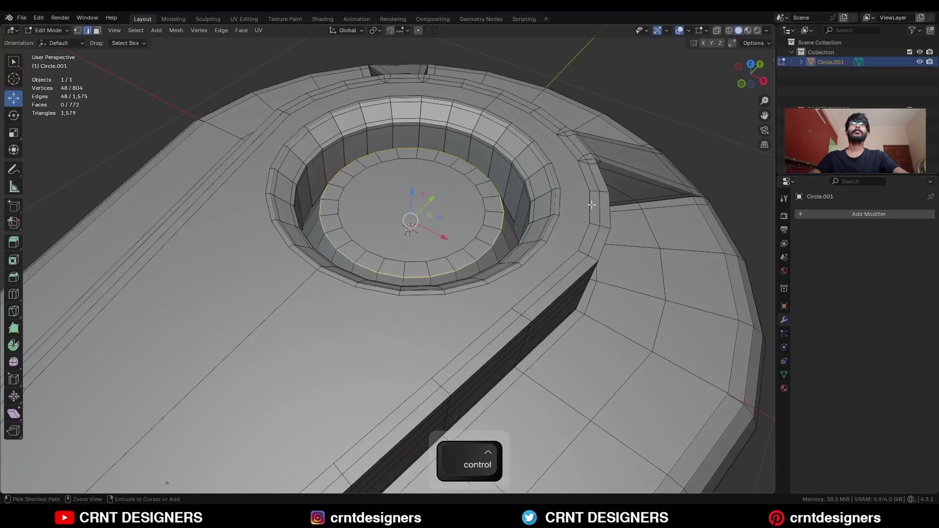
key(ctrl+b)
key(shift)
click(615, 209)
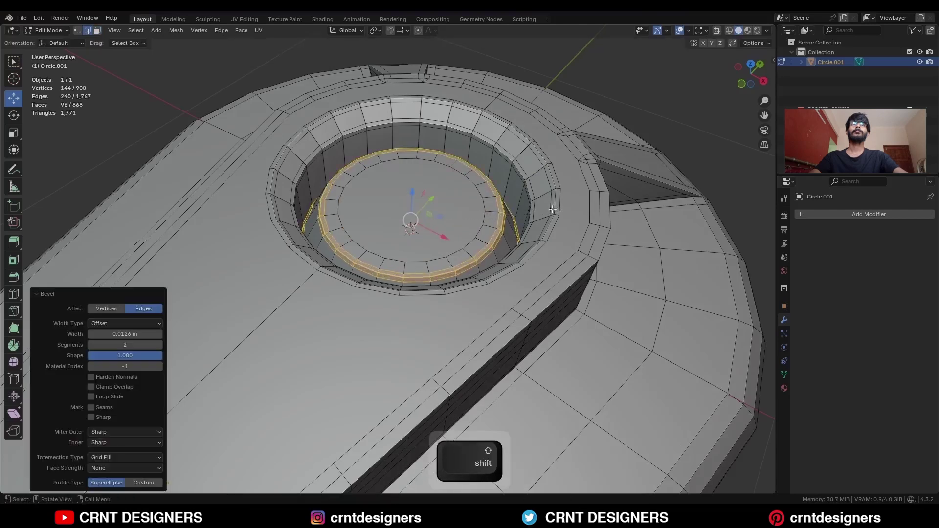
Replace the disc's inner top face with a grid fill, enabling Simple Blending and adjusting the grid's alignment.
key(3)
click(448, 188)
key(x)
click(448, 188)
key(2)
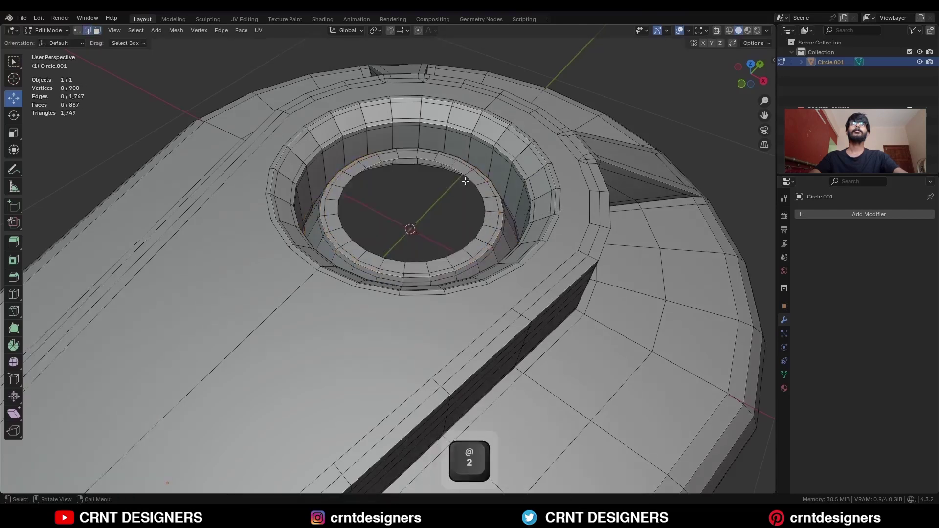
click(241, 30)
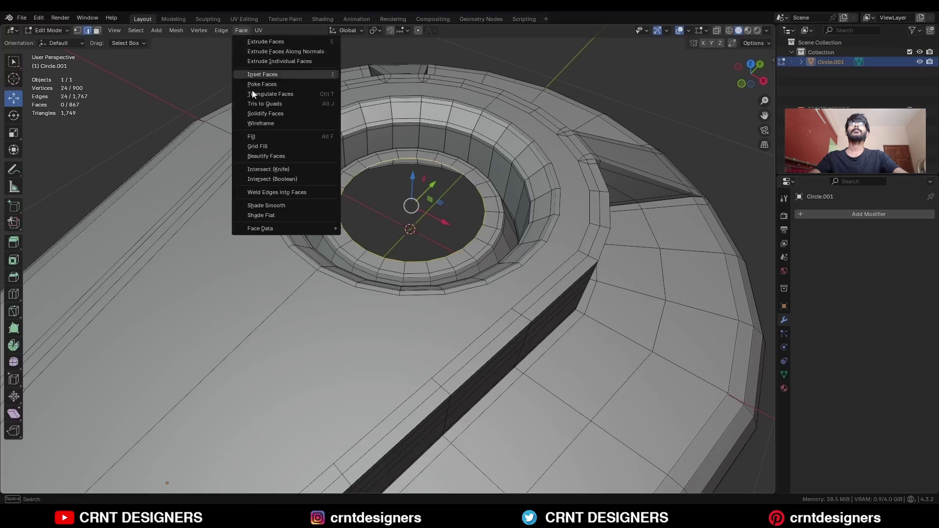
click(263, 146)
middle_drag(369, 178, 342, 254)
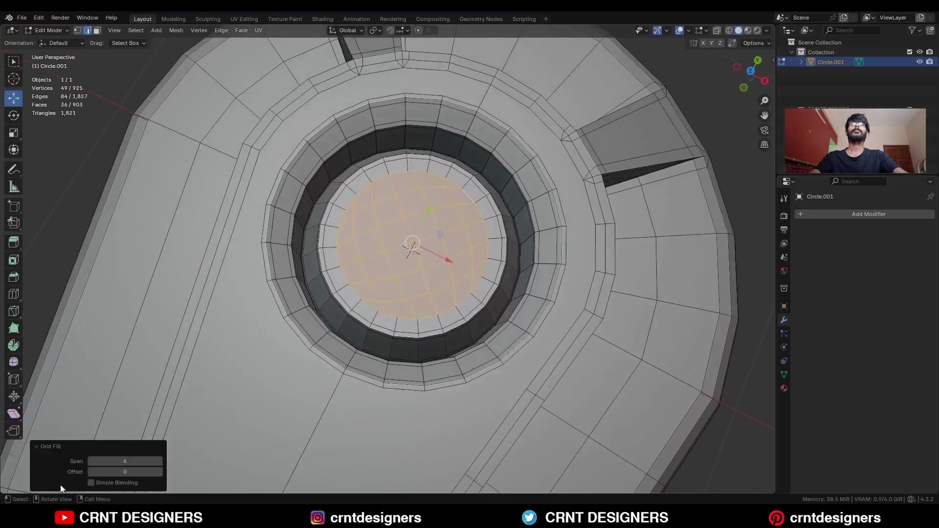
click(91, 482)
click(159, 471)
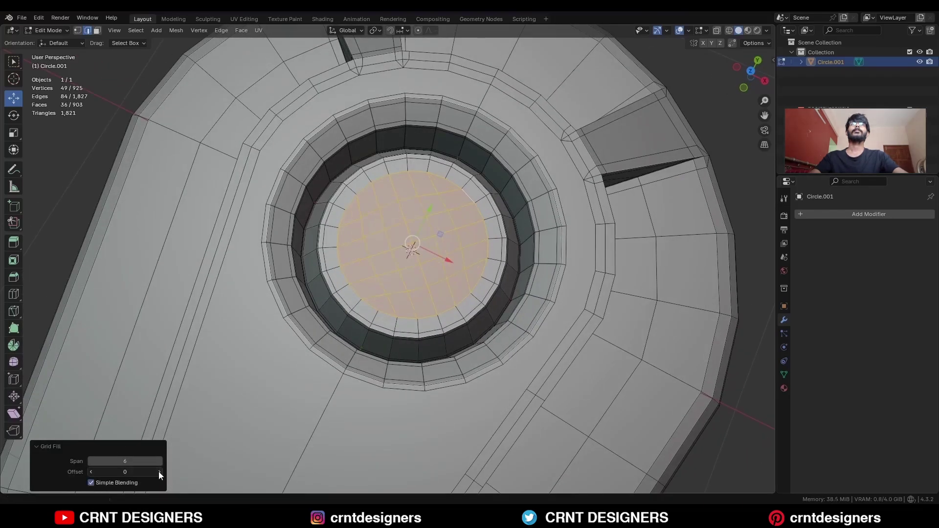
click(159, 472)
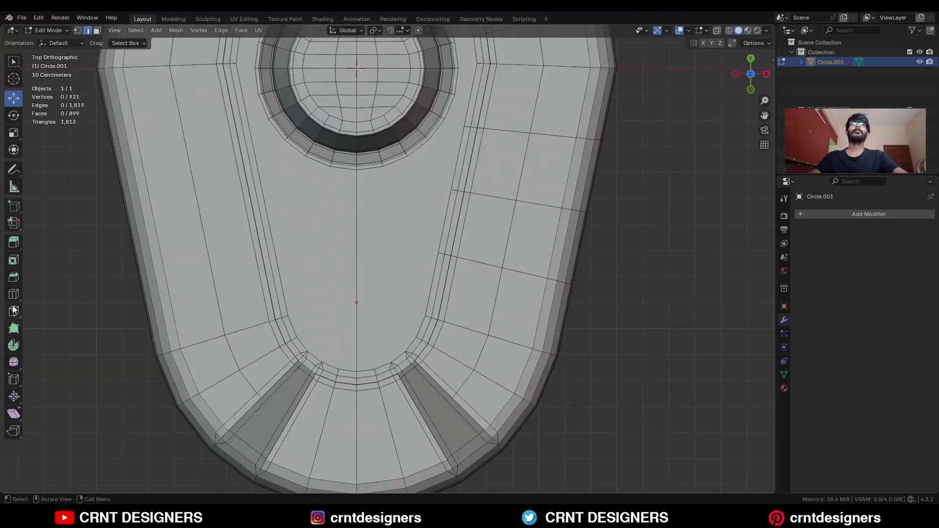
Knife-cut edges from the hole's rim vertices to the matching vertices on one half of the block's narrow-end arc.
key(1)
click(391, 361)
click(406, 156)
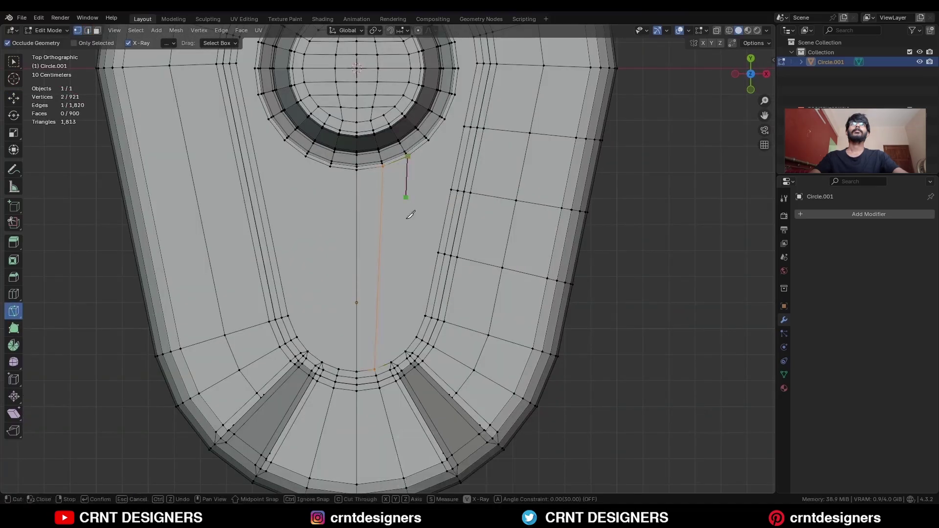
key(space)
click(429, 140)
click(405, 351)
key(space)
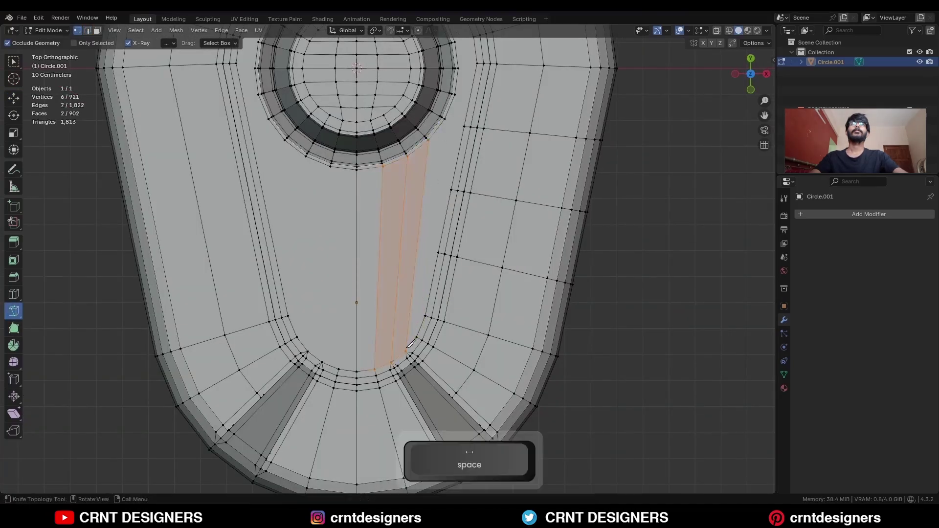
Knife-cut connecting edges from the side of the hole's rim to the block's adjacent long-side edge vertices.
shift+middle_drag(471, 99, 435, 274)
click(458, 218)
click(440, 223)
key(space)
Make two knife cuts constrained to the X axis from the block's long-side edge vertices across to its centre line.
click(426, 338)
key(x)
click(345, 338)
key(space)
click(413, 401)
key(x)
click(344, 401)
key(space)
Delete the large uncut faces around the hole and fill one half of the wide-end gap between rim and block edge with quads.
key(w)
key(3)
click(461, 186)
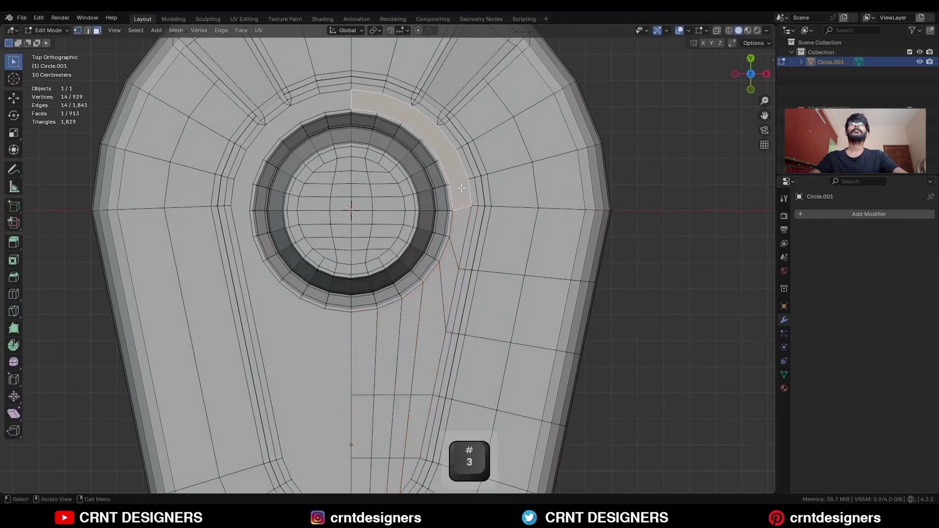
key(x)
click(307, 112)
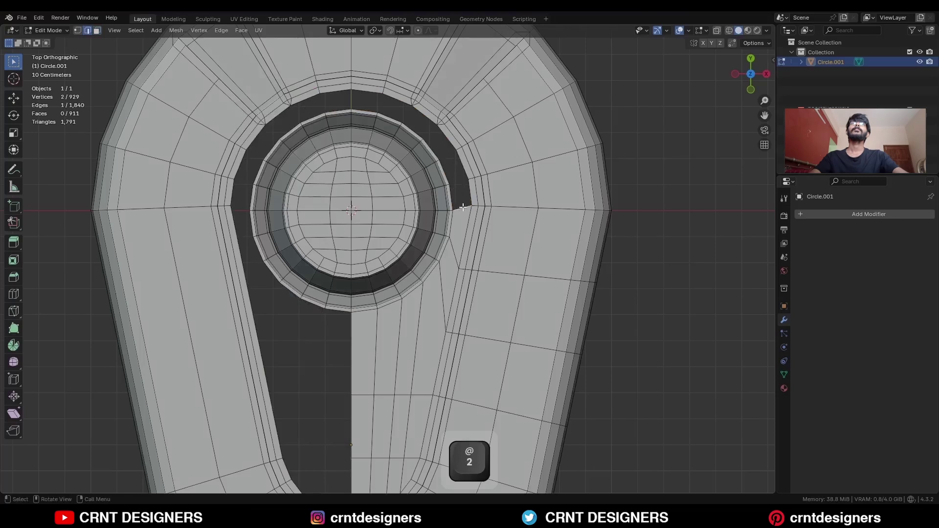
key(f)
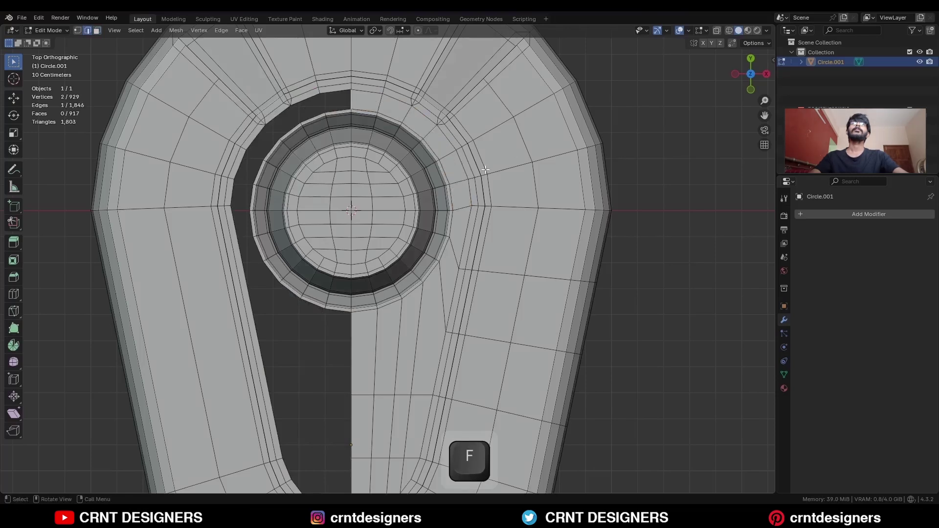
Symmetrize the entire mesh so the completed half's topology replaces the open half.
key(Home)
key(a)
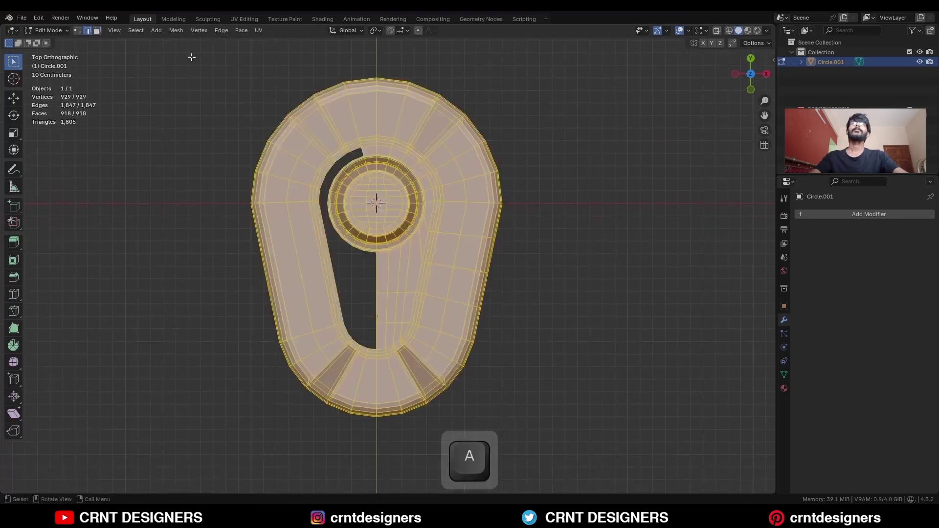
click(177, 30)
click(215, 173)
click(580, 136)
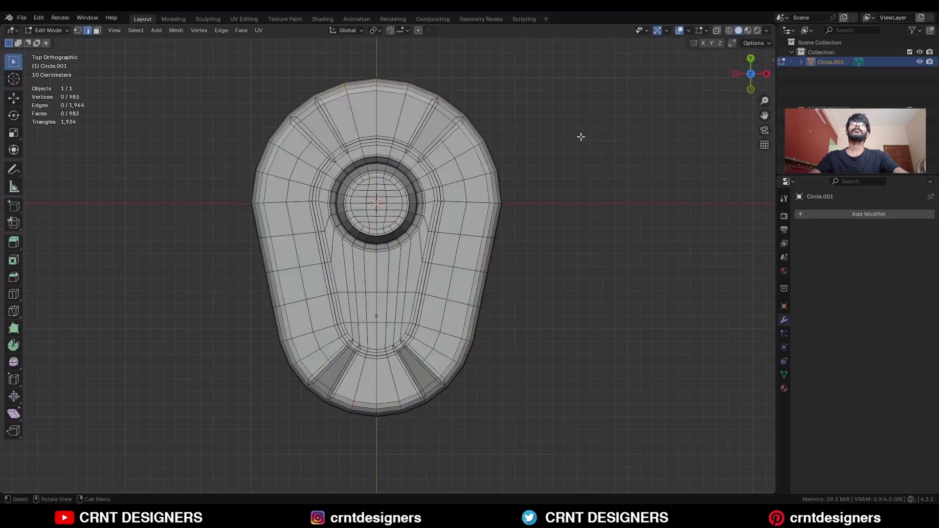
Fill the base's open underside with a face and inset it by about 0.11 m.
middle_drag(580, 137, 493, 355)
key(2)
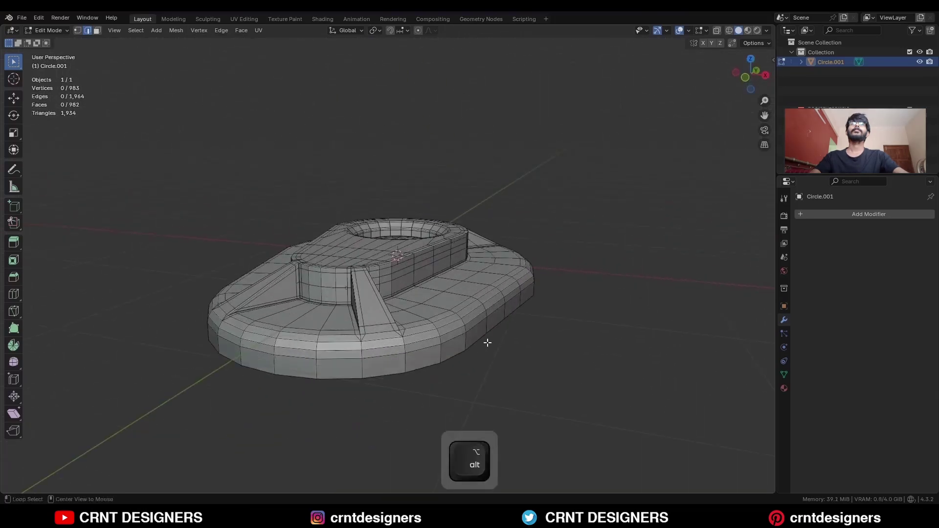
middle_drag(518, 308, 522, 259)
key(f)
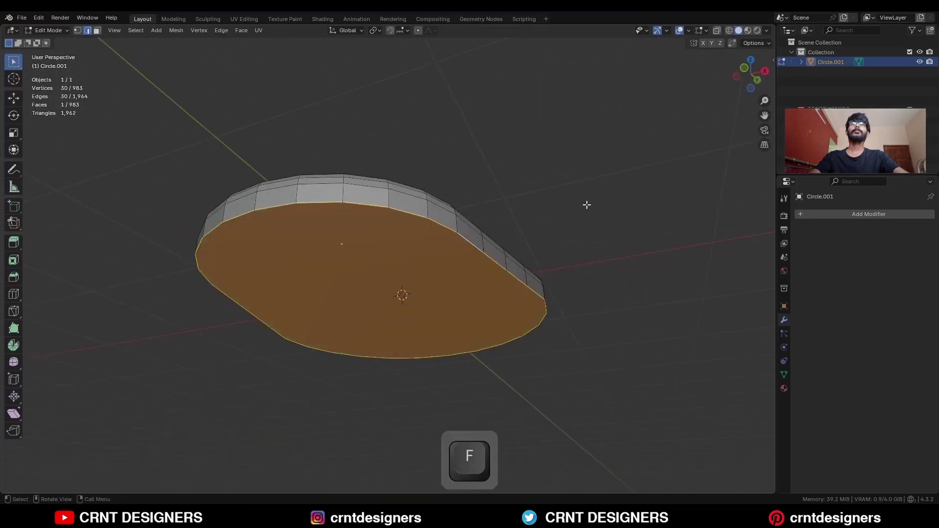
click(620, 176)
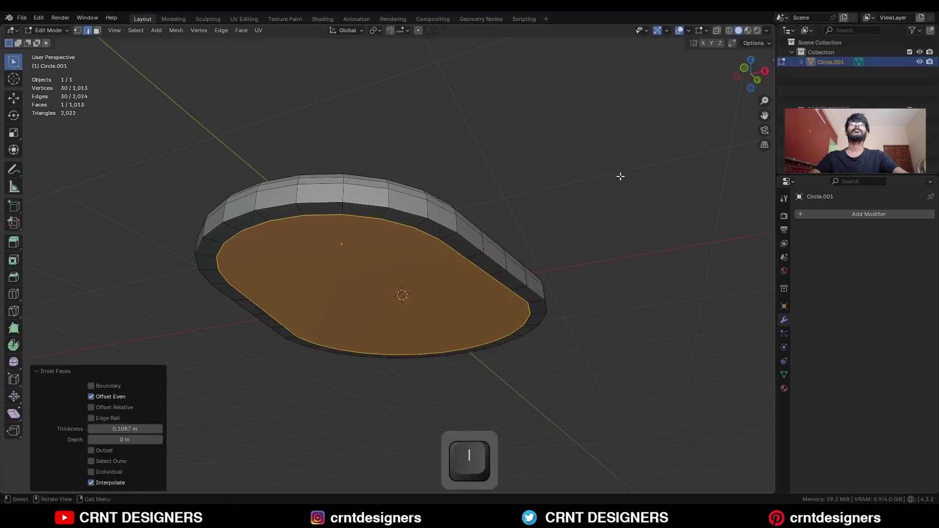
Bevel the outer edge loop of the base's underside with 2 segments.
alt+click(467, 241)
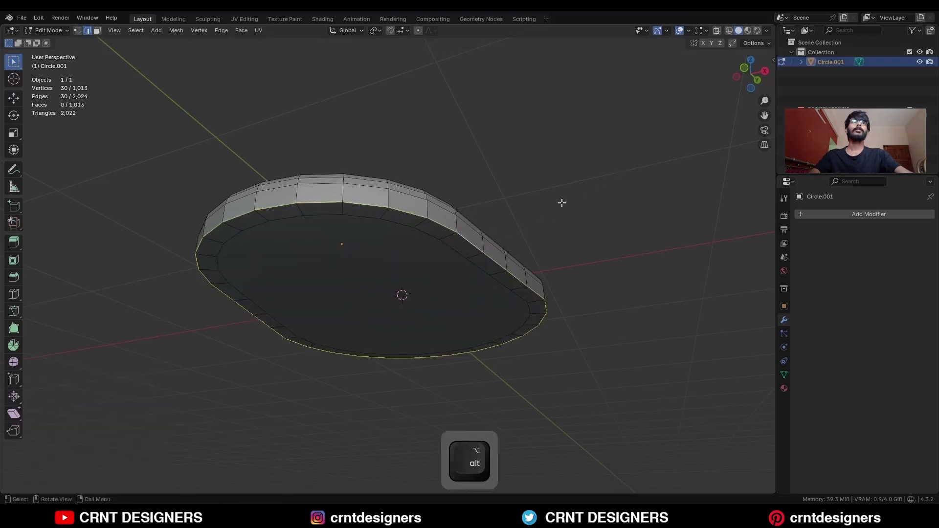
key(ctrl+b)
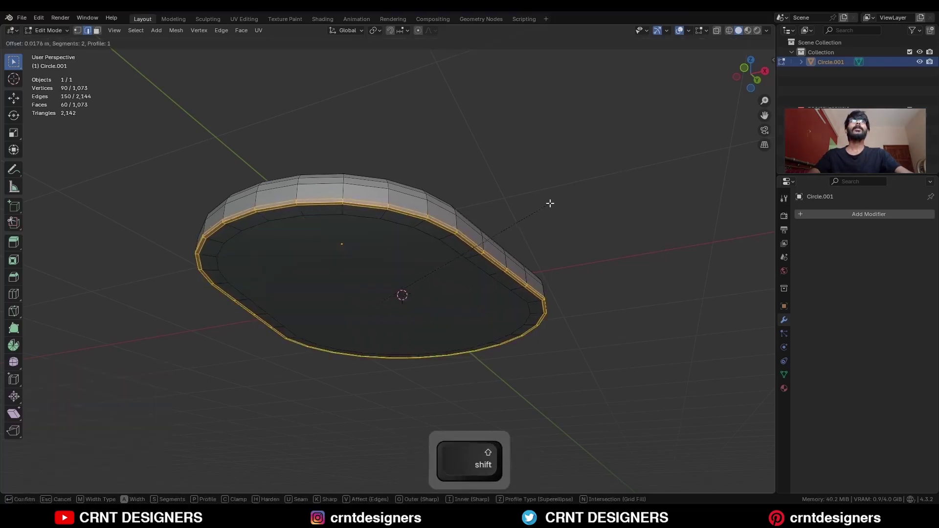
click(537, 189)
Add a level 2 subdivision to the model in Object Mode and shade it smooth.
middle_drag(537, 188, 538, 231)
key(Tab)
middle_drag(561, 312, 513, 284)
key(ctrl+2)
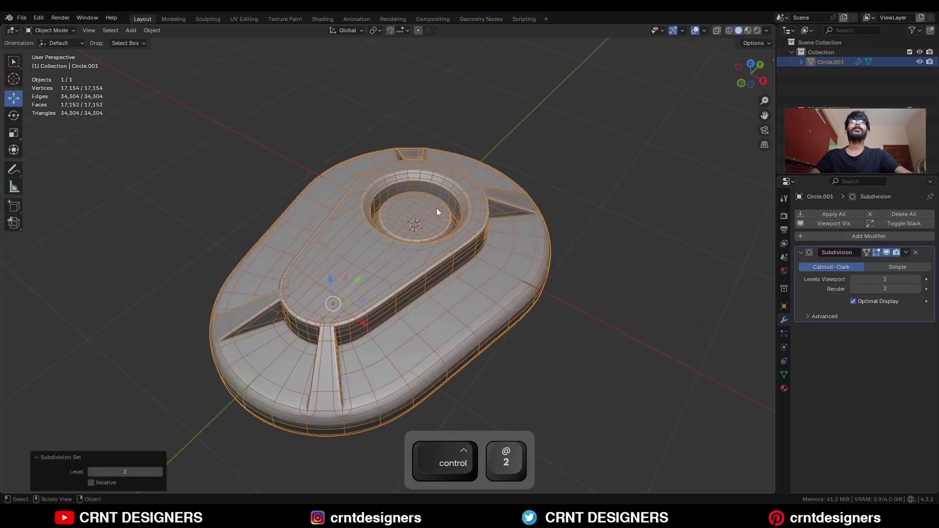
right_click(430, 182)
click(429, 179)
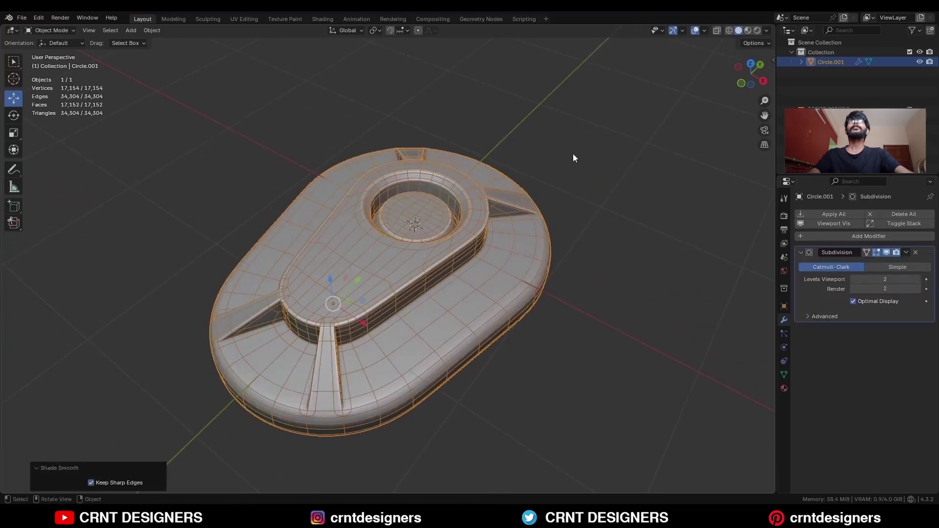
key(alt+a)
key(shift+alt+z)
middle_drag(550, 183, 494, 242)
Turn off the subdivision's Edit Mode display and set the mesh to face selection.
key(shift+alt+z)
key(Tab)
key(3)
click(875, 251)
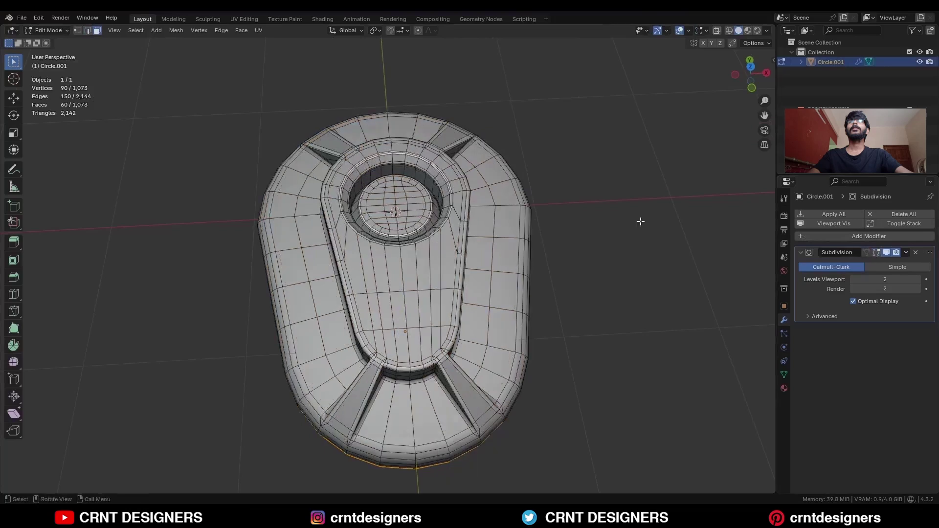
Inset the eight top faces along one long side of the base by about 0.05 m and sink them with Shrink/Fatten.
ctrl+shift+click(501, 323)
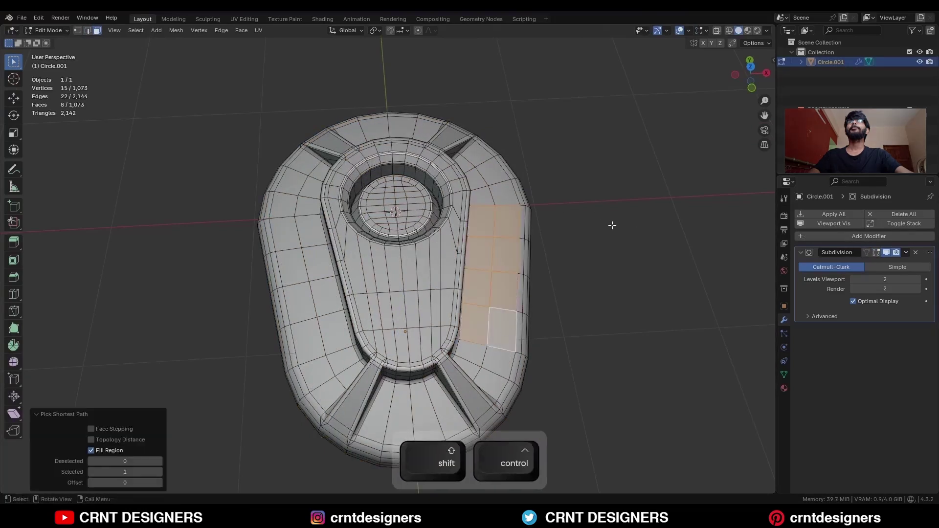
key(i)
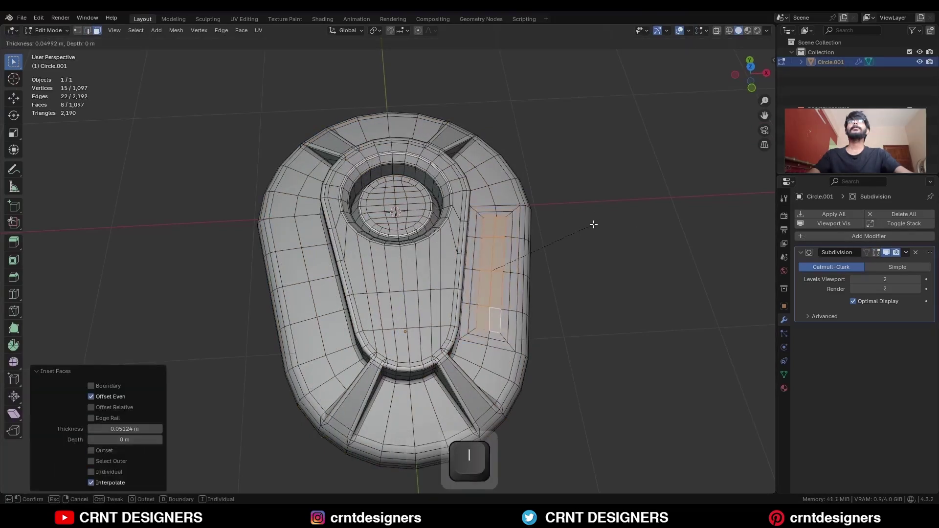
key(alt)
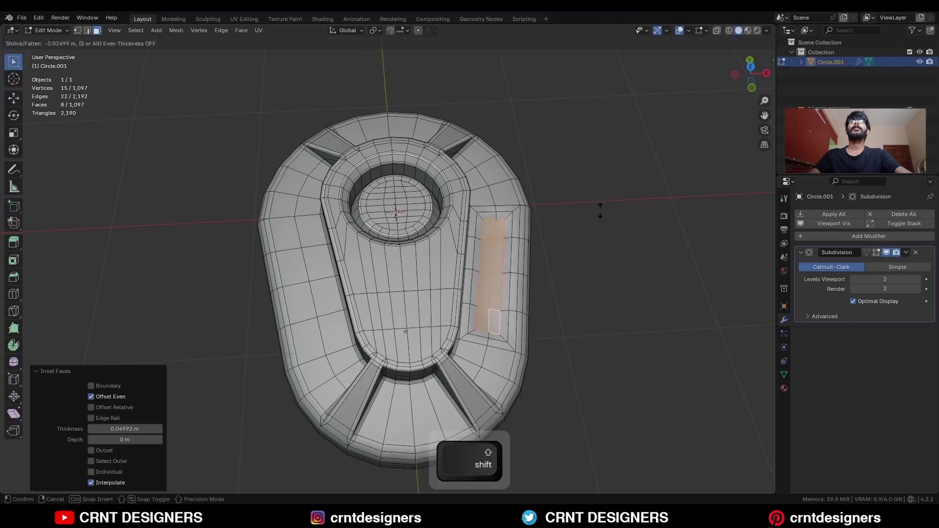
click(601, 227)
key(Tab)
middle_drag(601, 226, 595, 229)
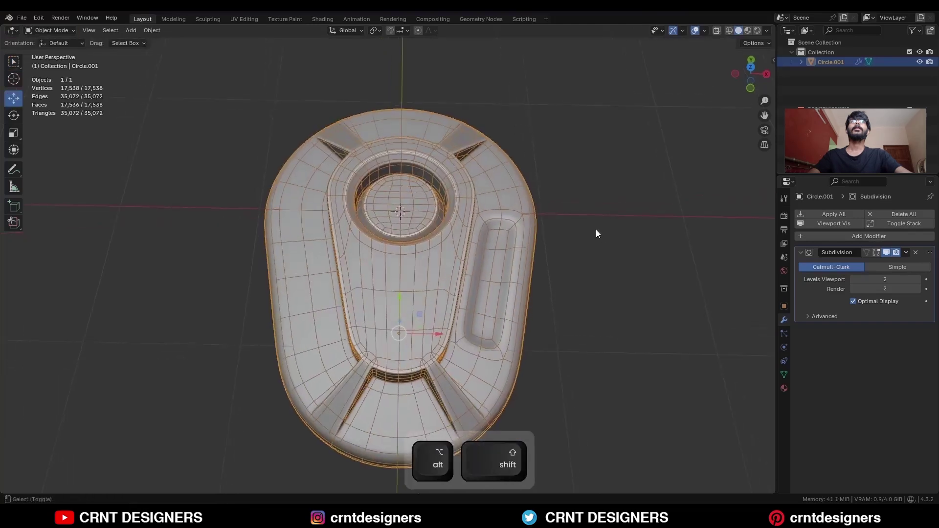
key(alt+shift+z)
scroll(538, 234, down, 3)
mouse_move(538, 235)
middle_down()
mouse_move(529, 282)
mouse_move(521, 243)
middle_up()
scroll(536, 210, up, 3)
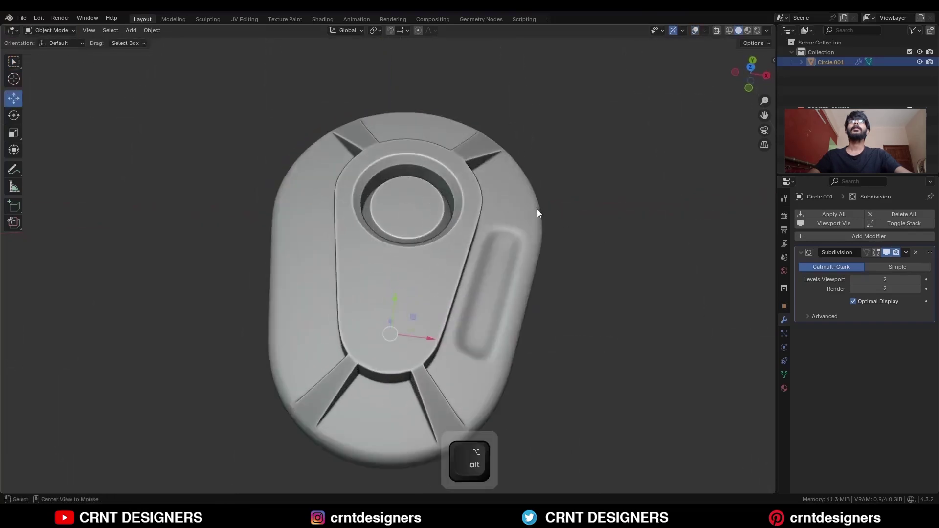
Inset the top face groups between the ribs at the wide and narrow ends and sink them with Shrink/Fatten.
key(alt+shift+z)
key(Tab)
middle_drag(507, 190, 538, 190)
click(377, 105)
ctrl+shift+click(306, 134)
shift+middle_drag(382, 294, 368, 234)
shift+click(435, 356)
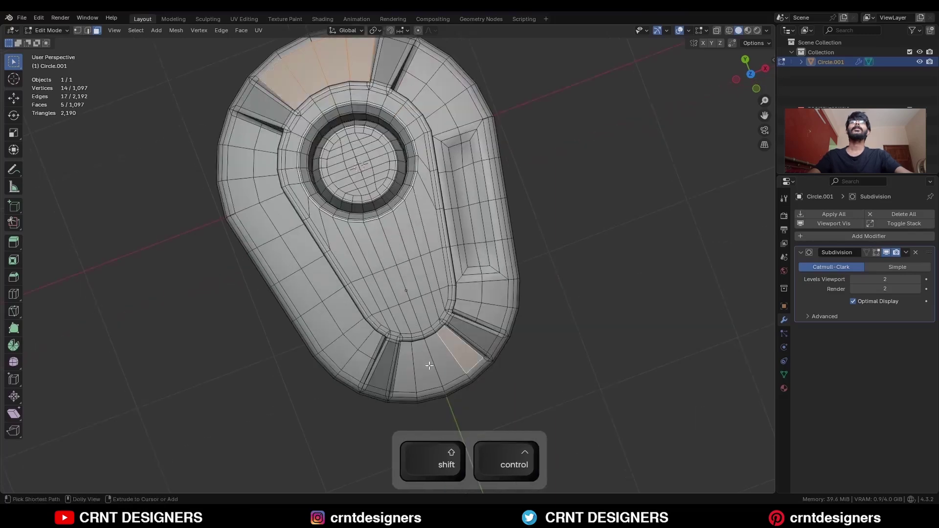
ctrl+shift+click(400, 369)
middle_drag(636, 254, 604, 247)
key(i)
click(635, 259)
key(alt+s)
click(631, 252)
key(Tab)
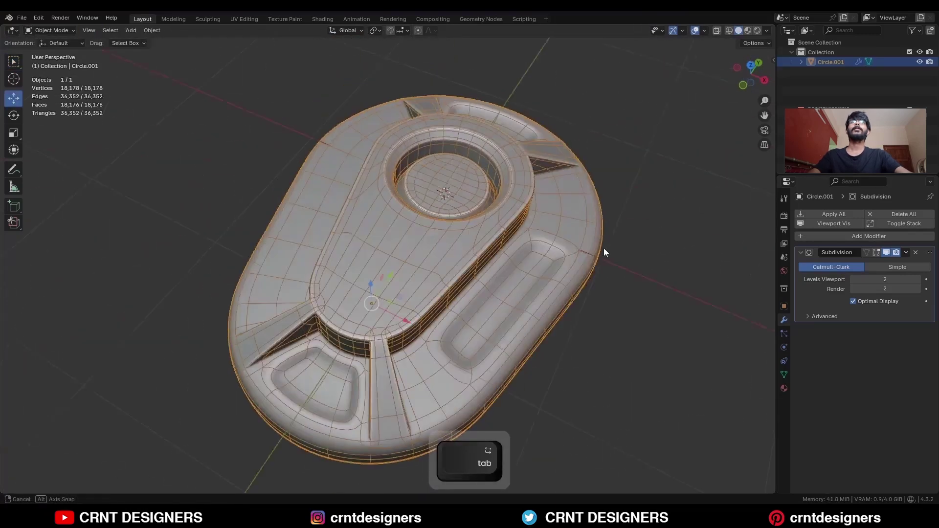
Symmetrize the whole mesh to copy the long-side recess to the opposite side.
key(Tab)
key(a)
click(175, 30)
click(196, 172)
key(Tab)
key(Tab)
Inset the four-face patches beside the wide-end ribs on both sides by about 0.068 m and round them with LoopTools Circle.
key(KP_7)
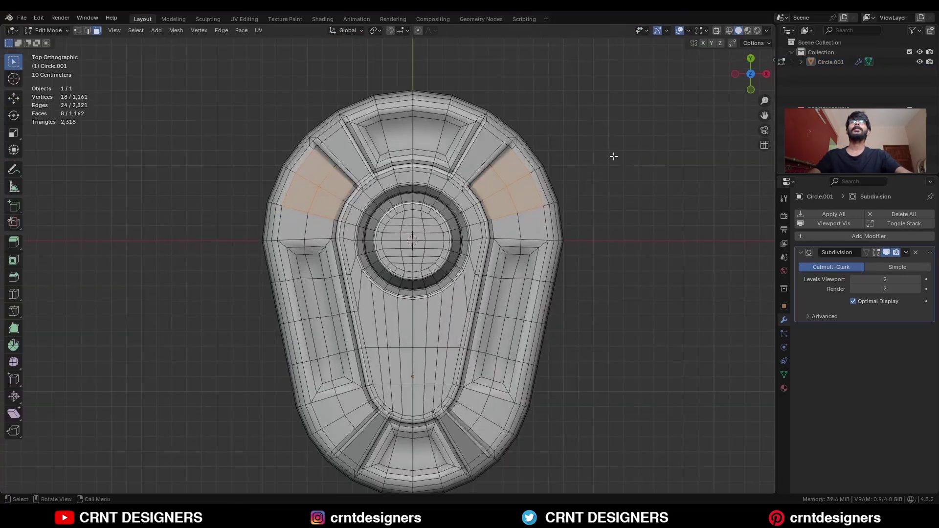
key(i)
click(591, 149)
right_click(589, 138)
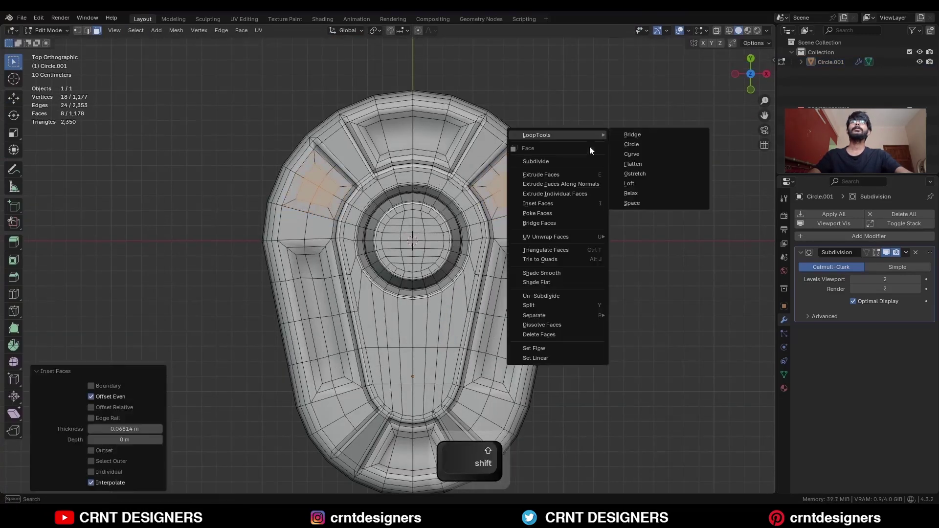
click(630, 145)
Inset the two round patches further and sink them to form small round holes.
key(i)
click(665, 142)
key(i)
click(714, 147)
middle_drag(713, 147, 622, 272)
key(ctrl+s)
Bevel the edge loop of the small round hole on one side of the base.
key(2)
alt+click(563, 315)
key(ctrl+b)
click(625, 193)
key(Tab)
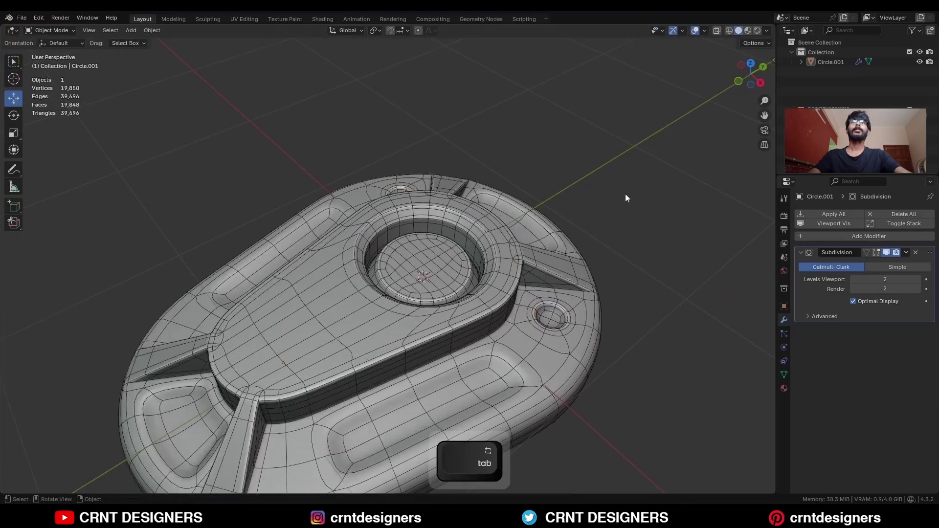
Symmetrize the whole mesh to match the small holes on both sides and save the file.
key(shift+alt+z)
middle_drag(625, 194, 514, 233)
key(Tab)
key(shift+alt+z)
key(a)
click(175, 30)
key(ctrl+s)
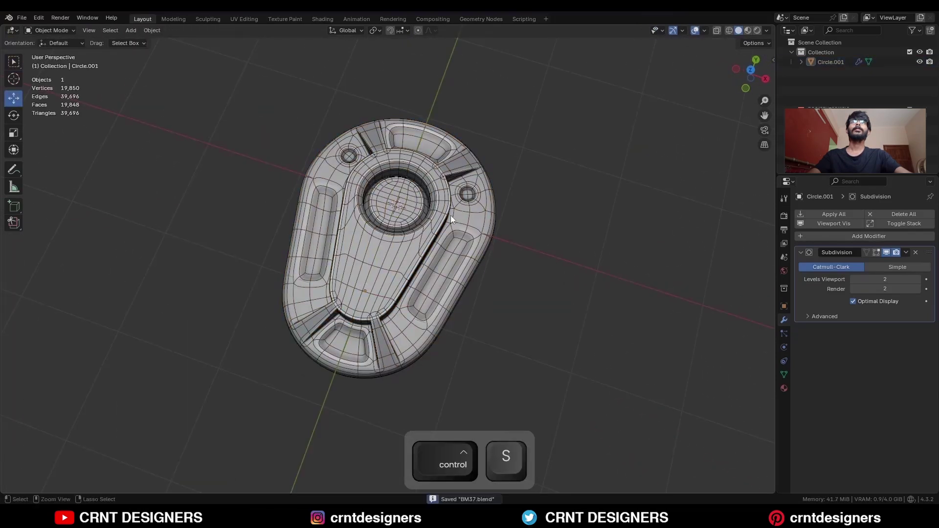
Examine the smoothed model at several angles and from the top, with and without the wireframe overlays.
key(Tab)
key(alt+z)
key(shift+alt+z)
middle_drag(451, 250, 526, 246)
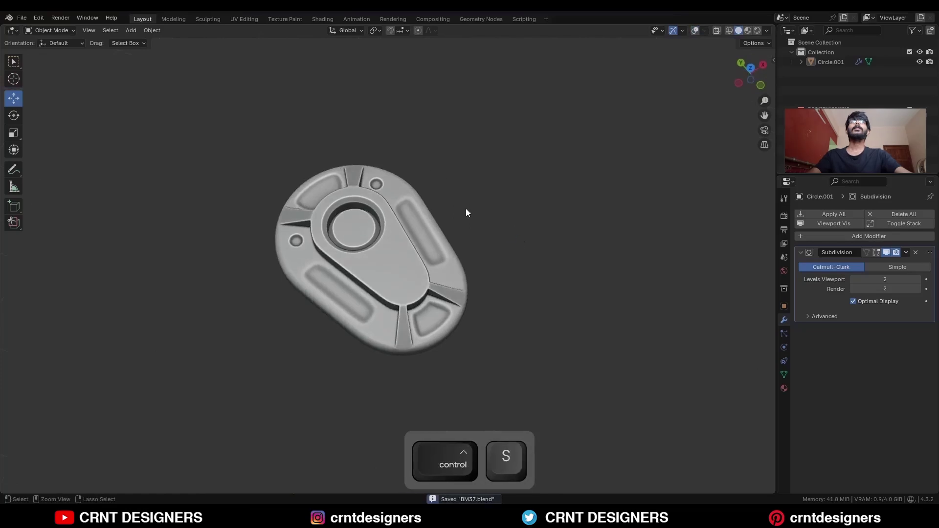
middle_drag(465, 210, 418, 283)
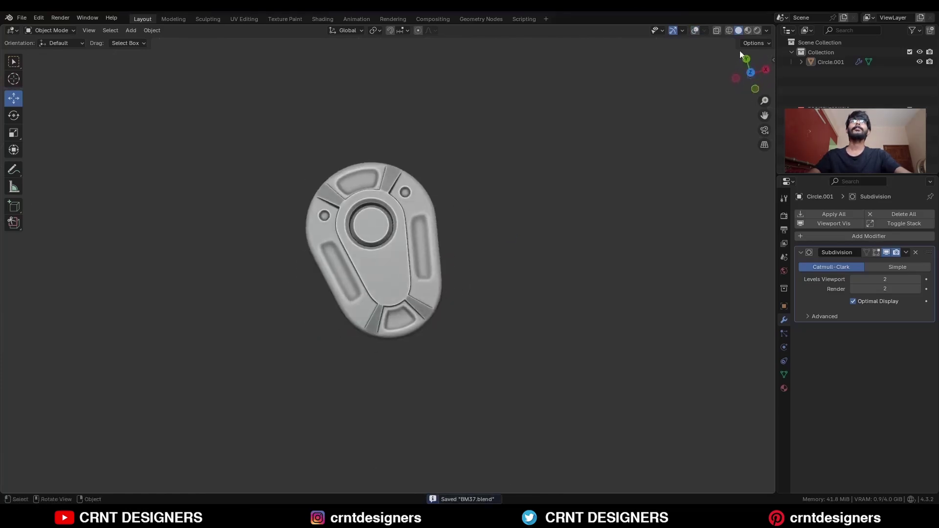
click(749, 73)
scroll(582, 155, up, 3)
key(shift+alt+z)
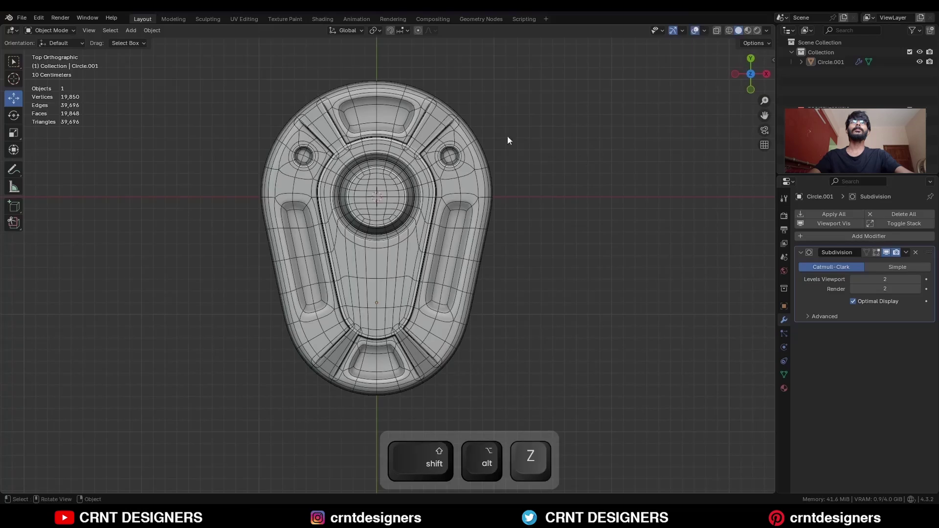
key(shift+alt+z)
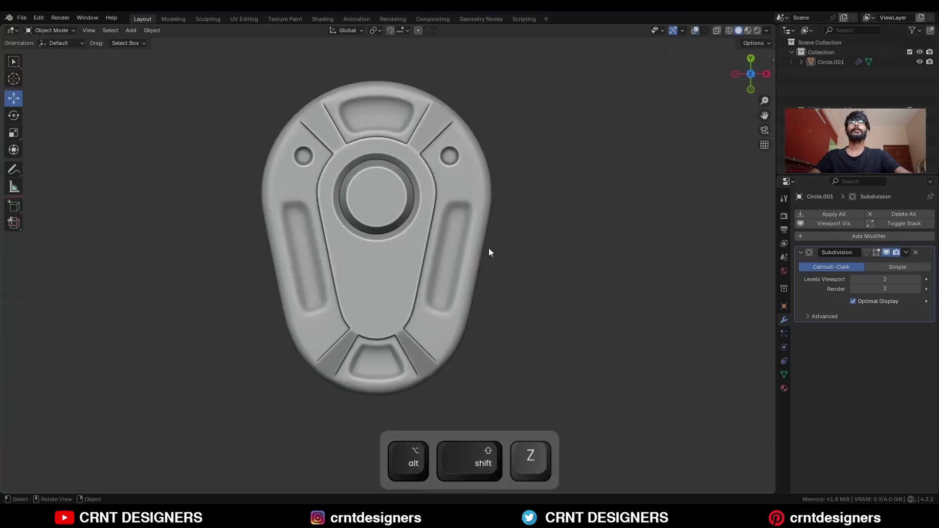
Check the model from the side and from above with overlays toggled, and save the file.
middle_drag(489, 247, 751, 81)
key(ctrl+s)
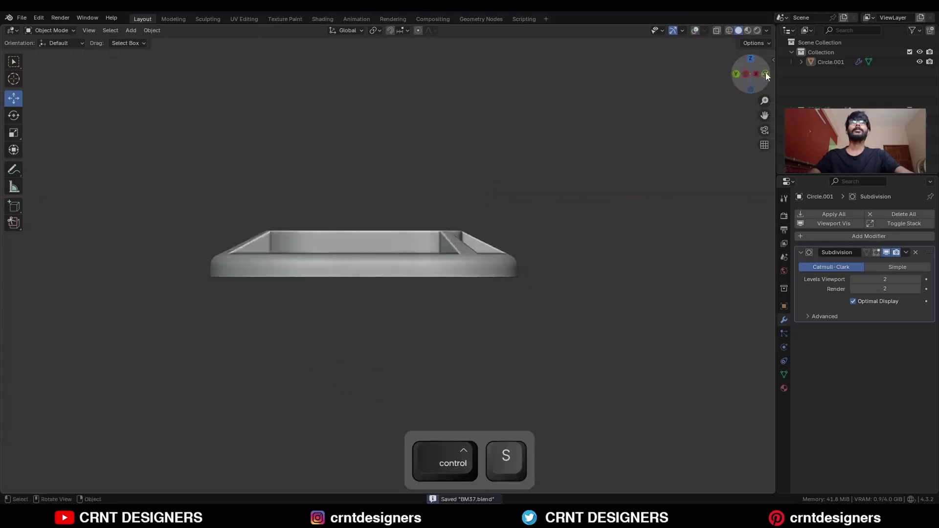
middle_drag(541, 128, 518, 218)
shift+middle_drag(501, 171, 509, 186)
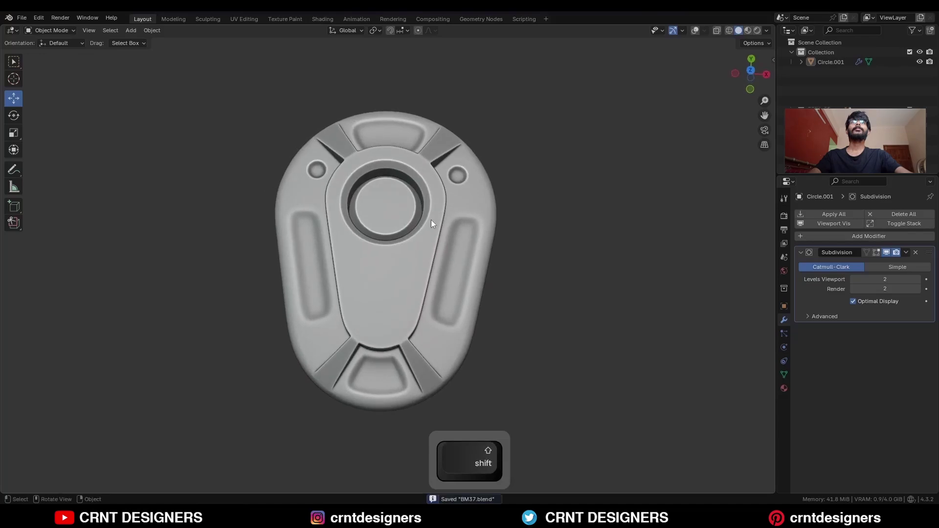
middle_drag(431, 223, 462, 181)
key(shift+alt+z)
key(shift+alt+z)
key(ctrl+s)
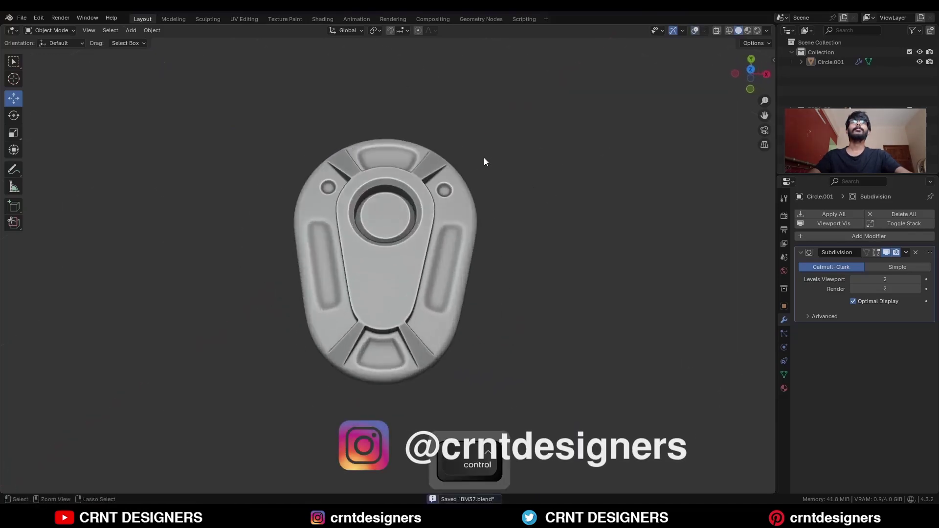